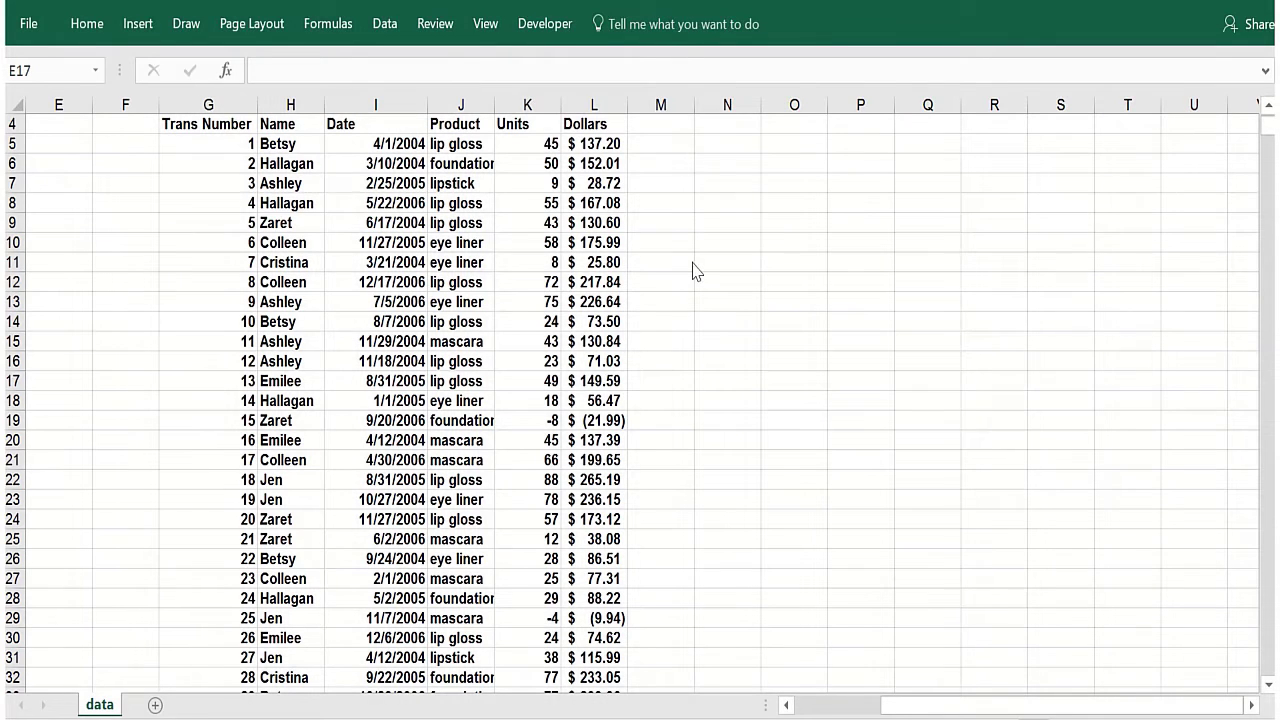
# Step: Select cells in the sales data, leaving the active cell inside the data range
pyautogui.click(370, 255)
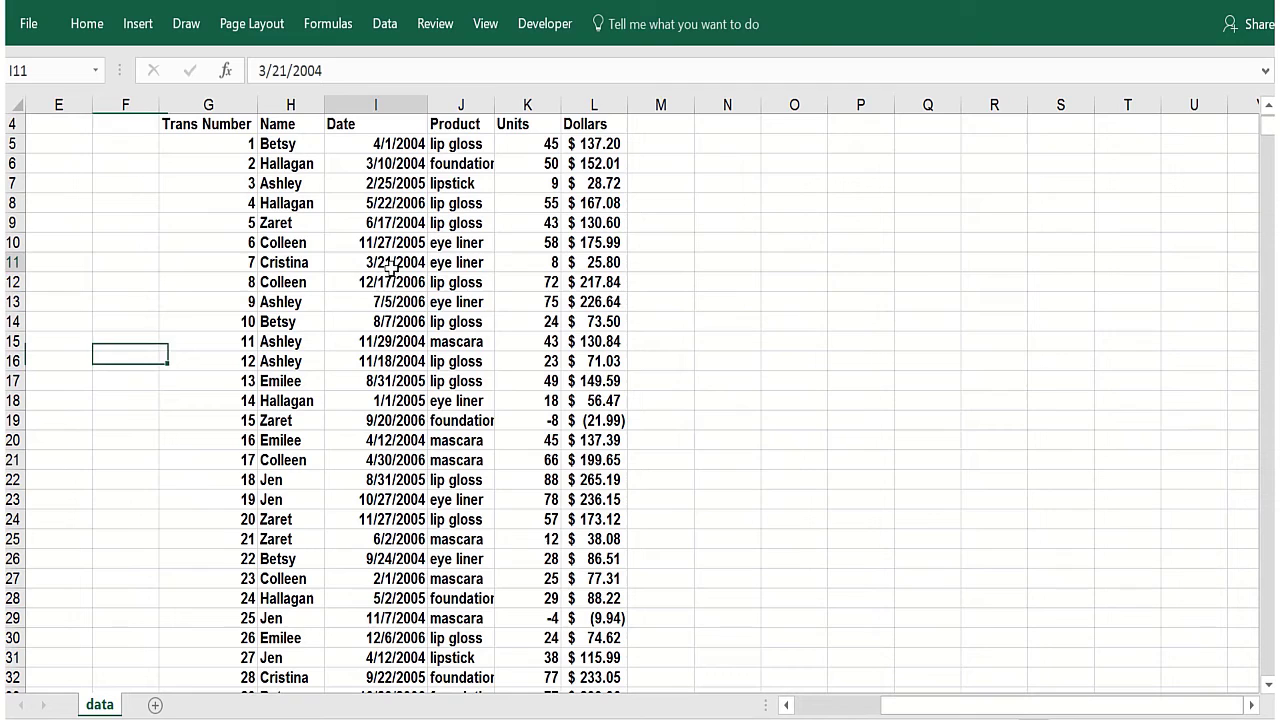
pyautogui.moveTo(442, 283); pyautogui.dragTo(445, 262)
pyautogui.click(290, 223)
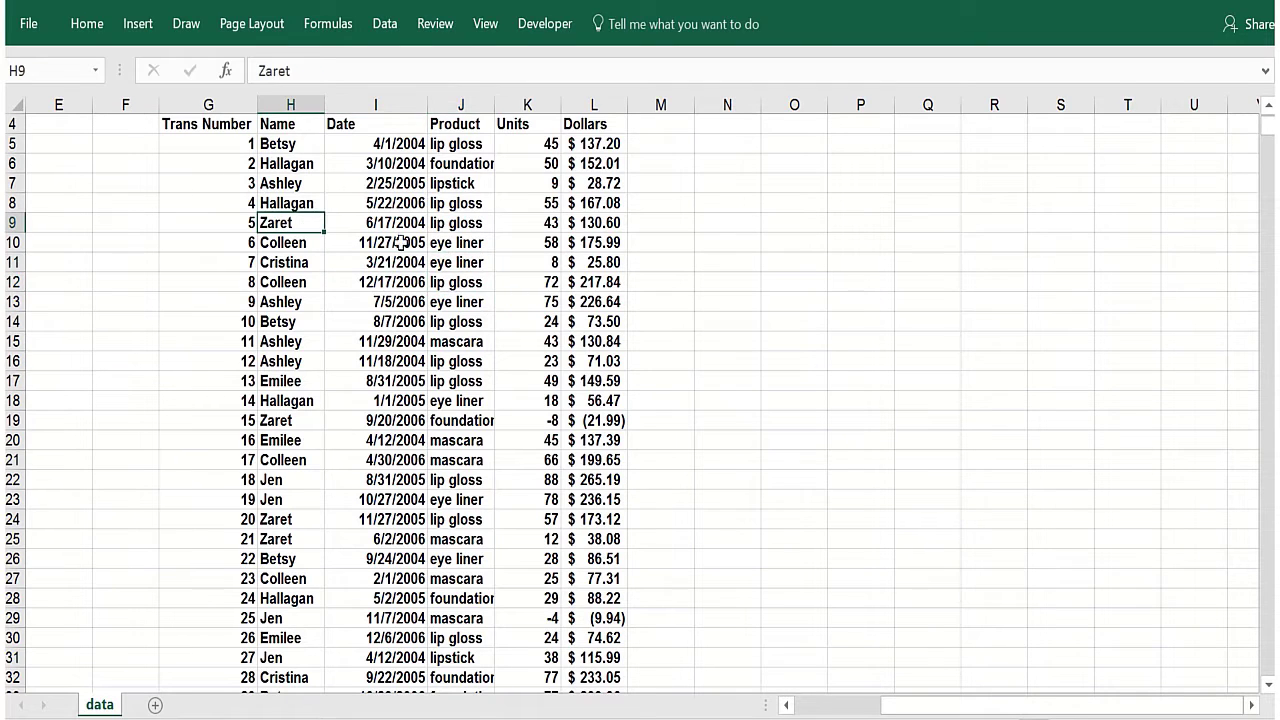
pyautogui.click(452, 249)
pyautogui.click(383, 220)
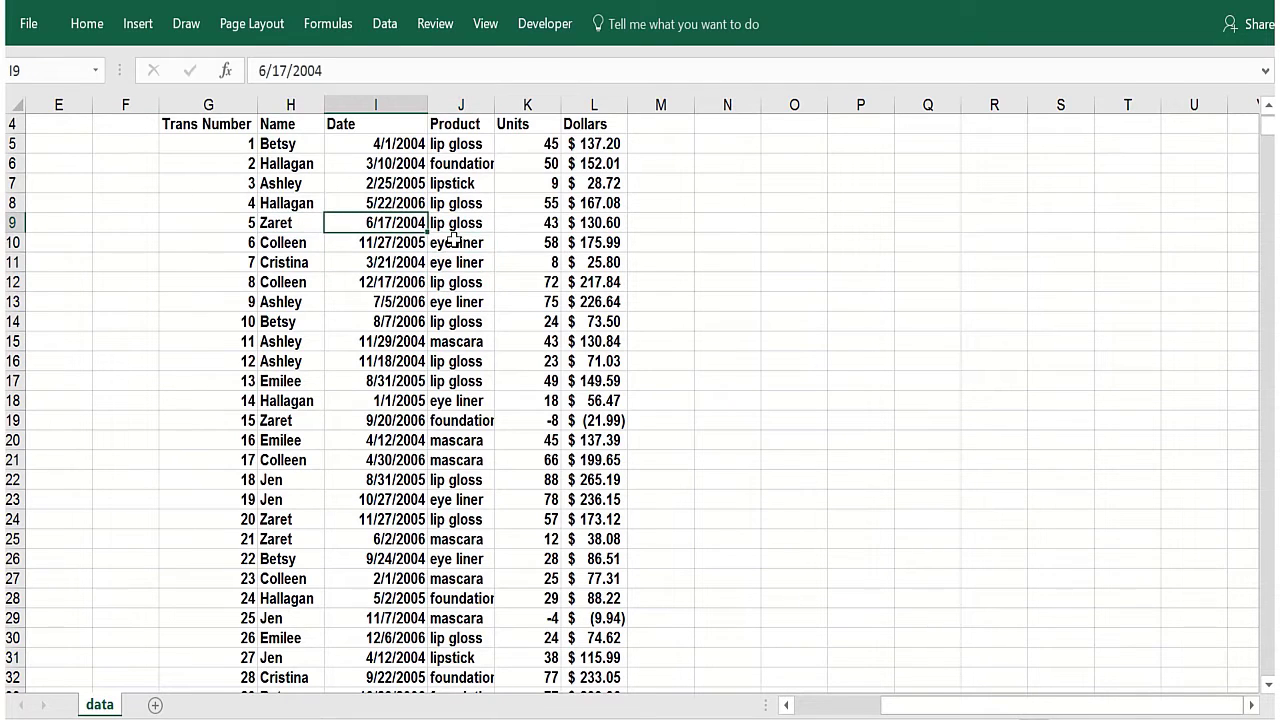
pyautogui.click(563, 247)
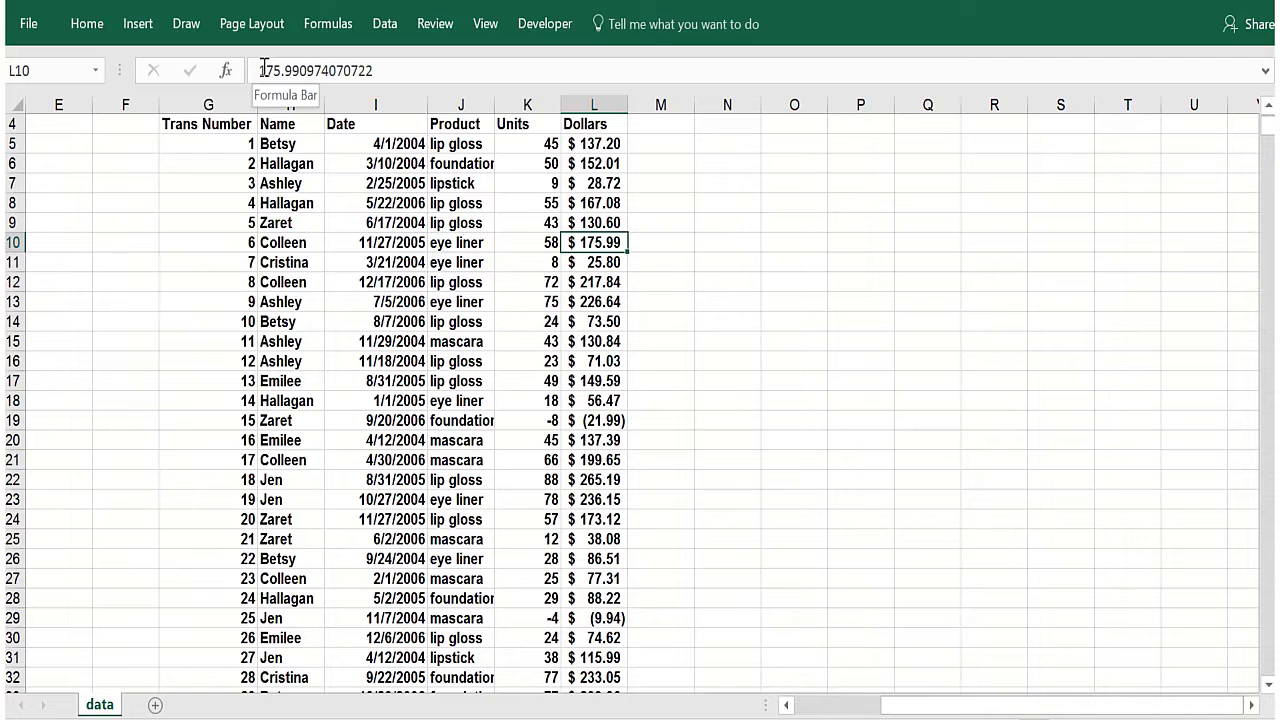
pyautogui.click(403, 260)
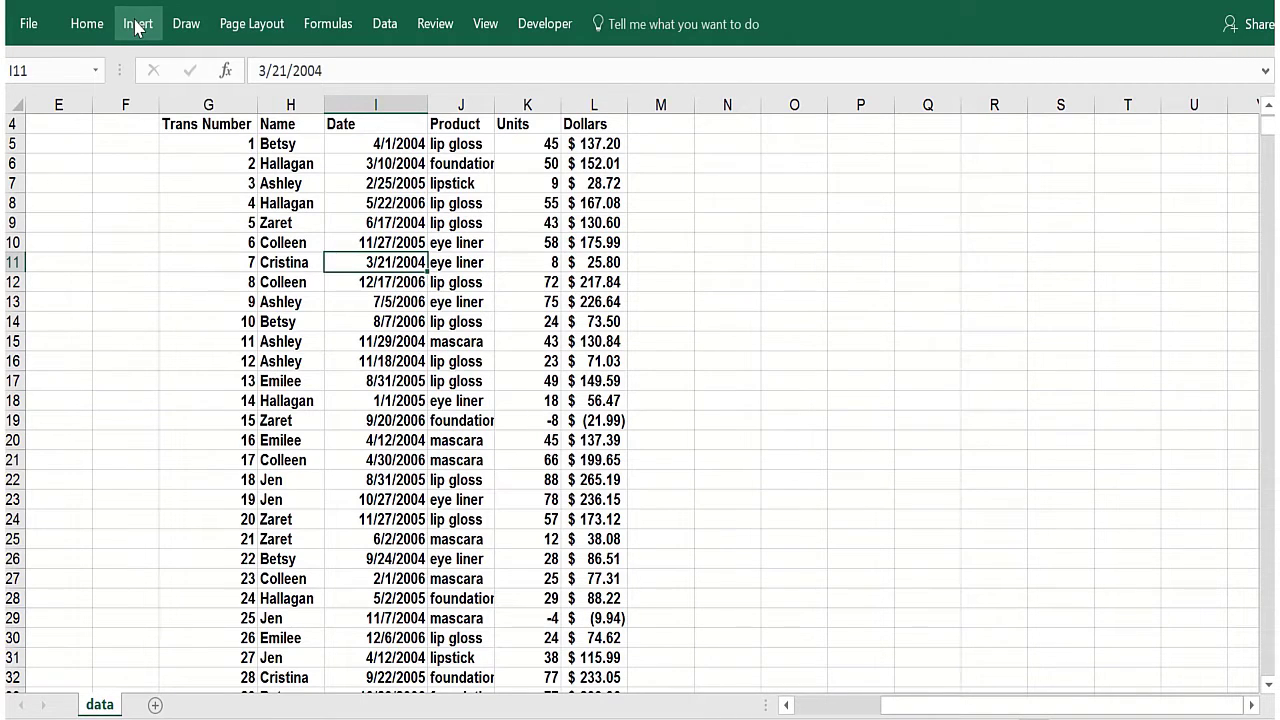
pyautogui.click(400, 242)
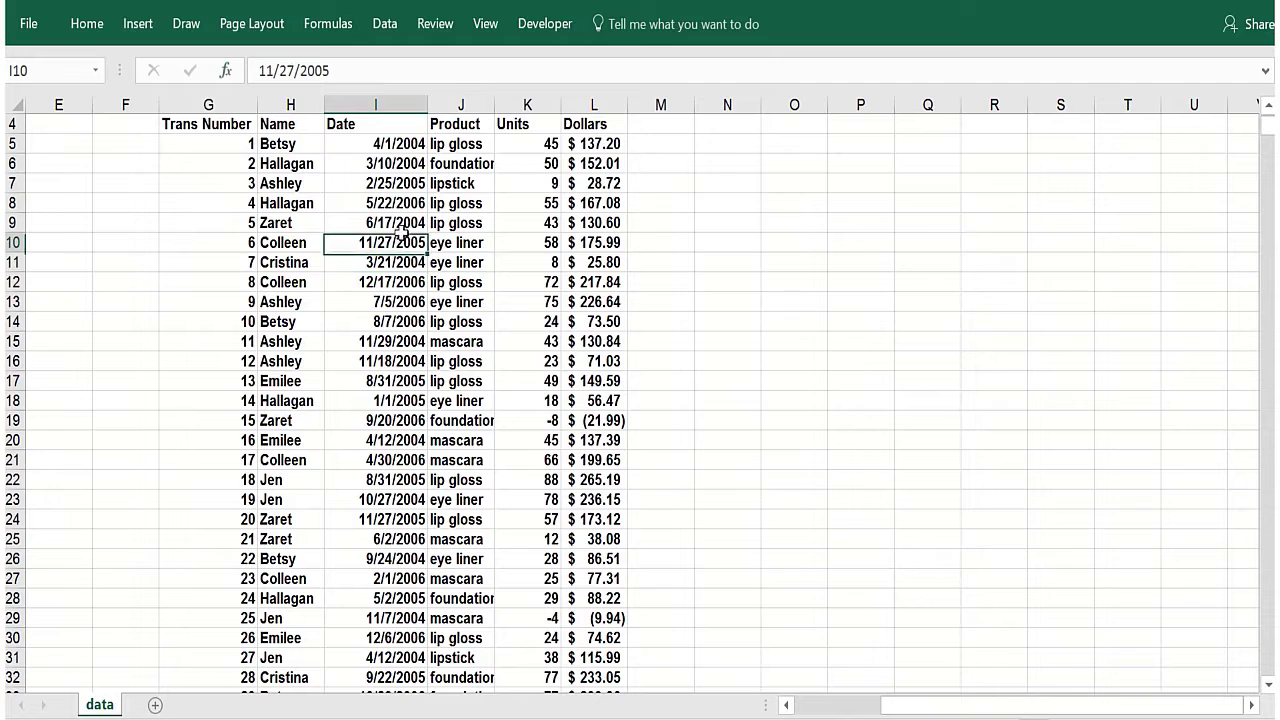
# Step: Insert a PivotTable from the sales data at cell R6 on the existing worksheet
pyautogui.click(137, 23)
pyautogui.click(28, 80)
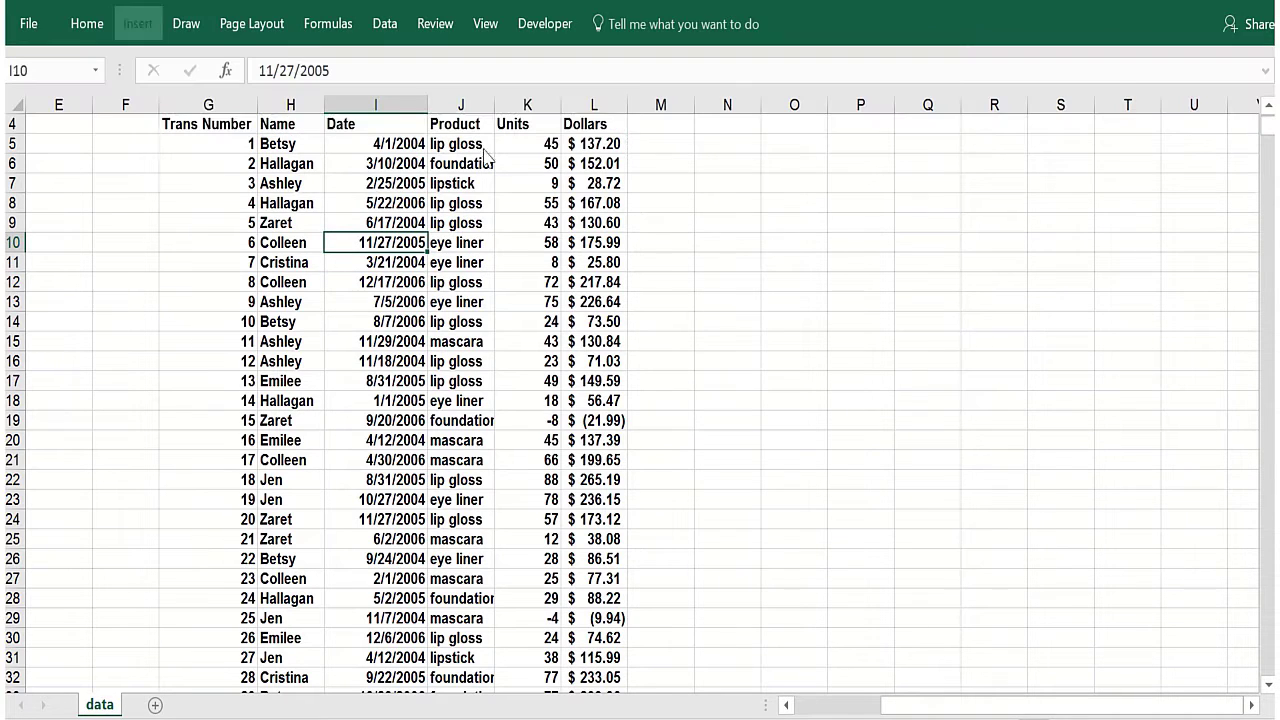
pyautogui.click(614, 460)
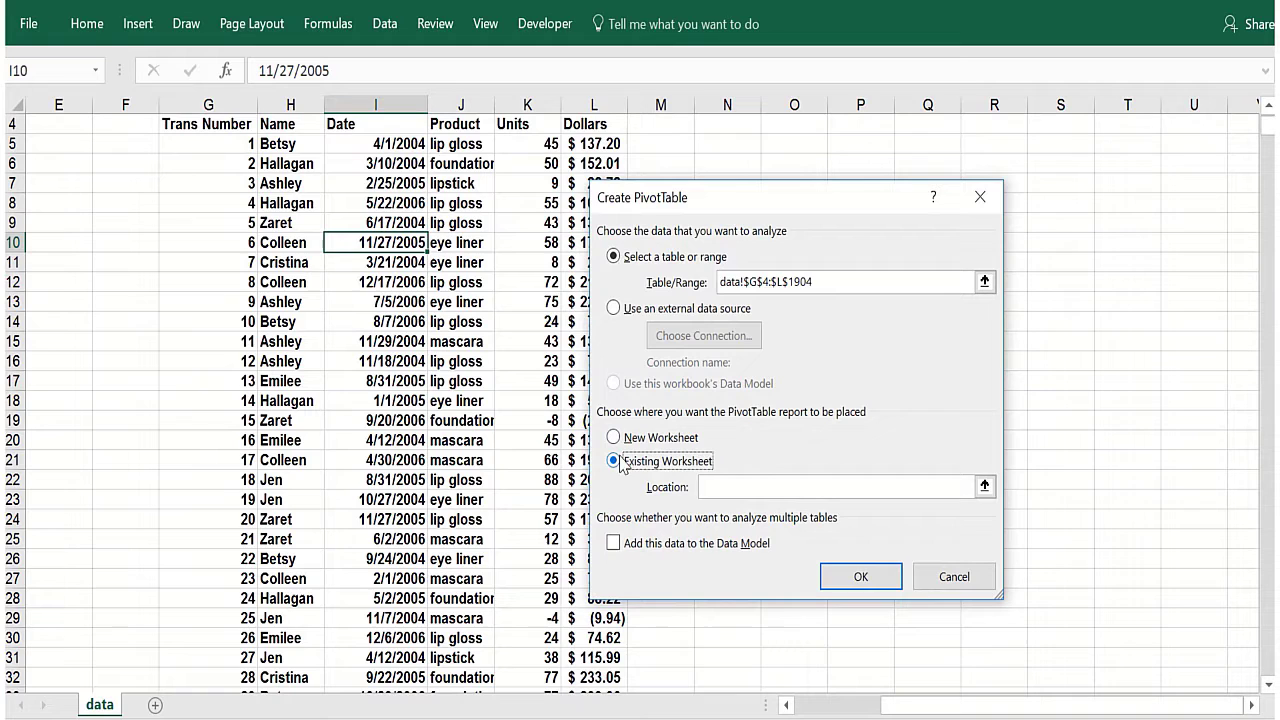
pyautogui.click(766, 485)
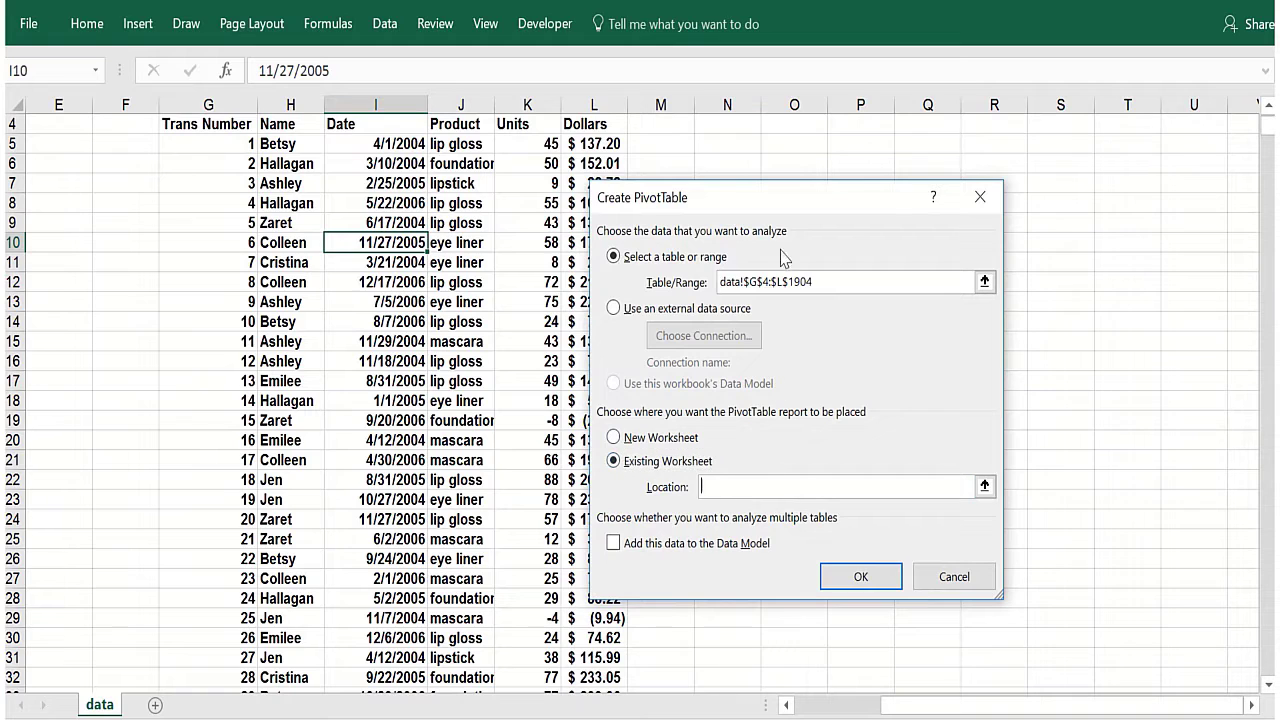
pyautogui.click(968, 158)
pyautogui.click(862, 576)
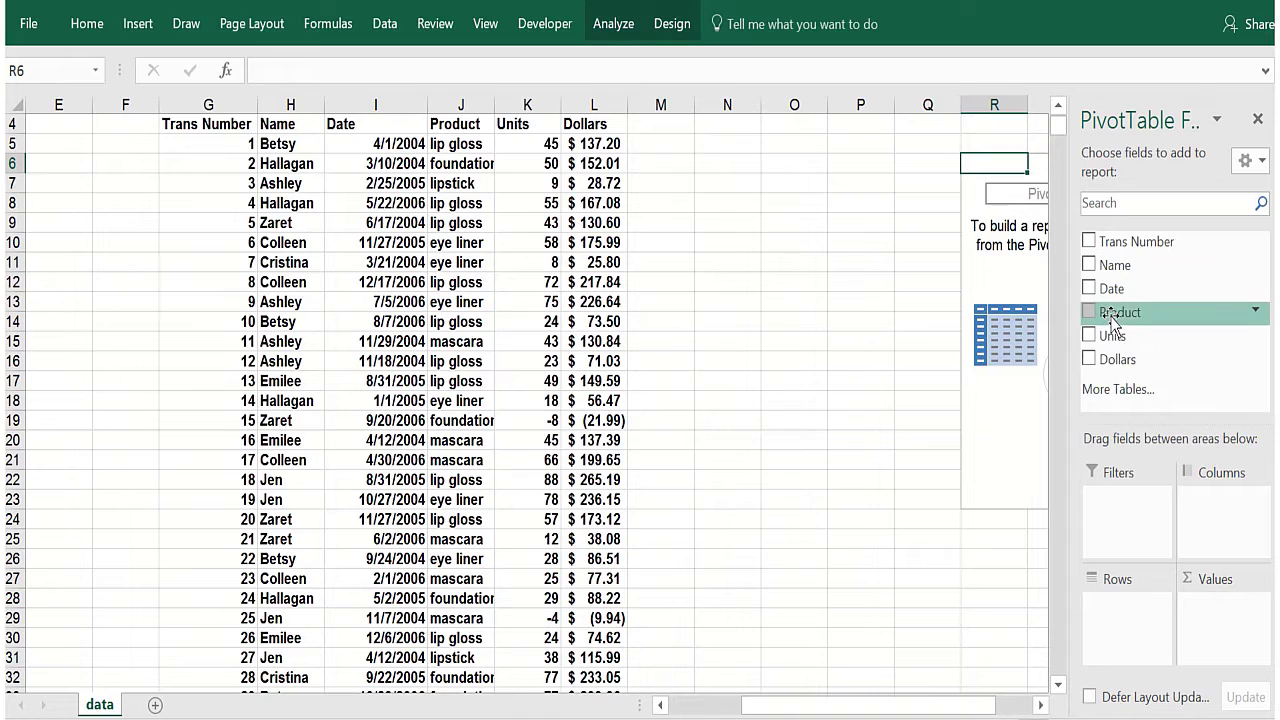
# Step: Lay out the pivot with Product in rows, Name in columns and Sum of Dollars as values
pyautogui.moveTo(1113, 318); pyautogui.dragTo(1110, 610)
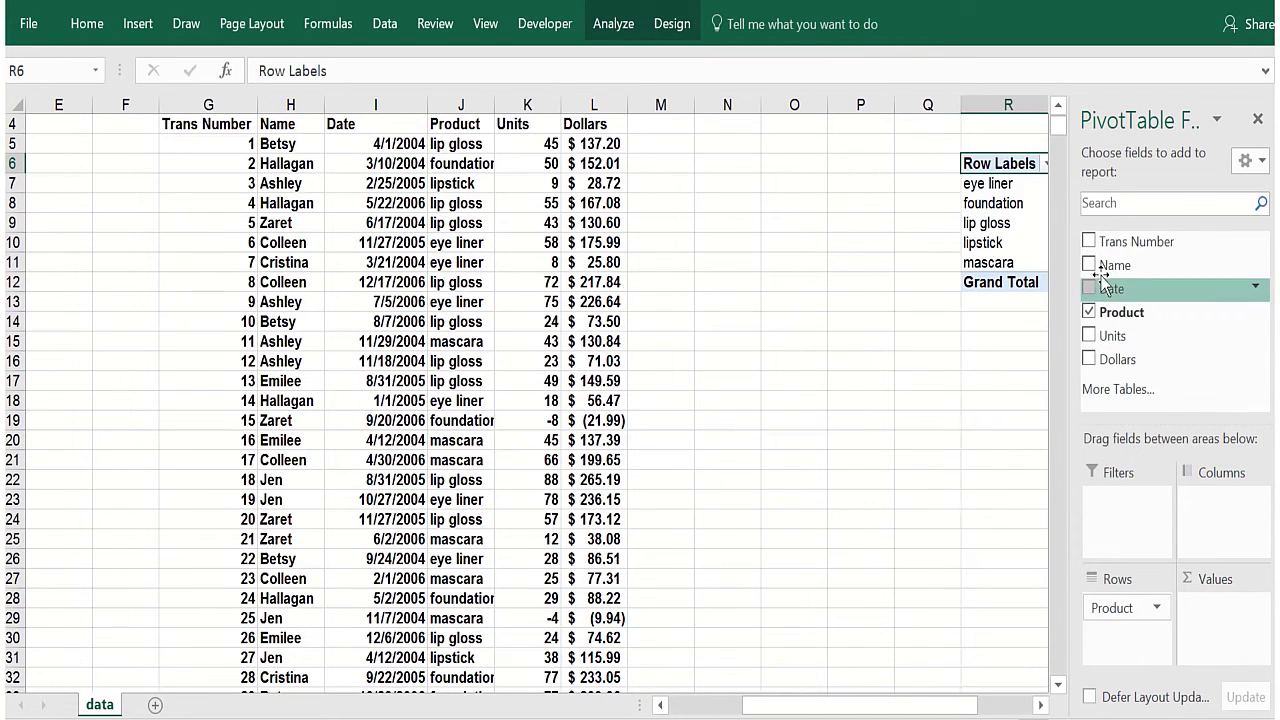
pyautogui.moveTo(1103, 277); pyautogui.dragTo(1210, 505)
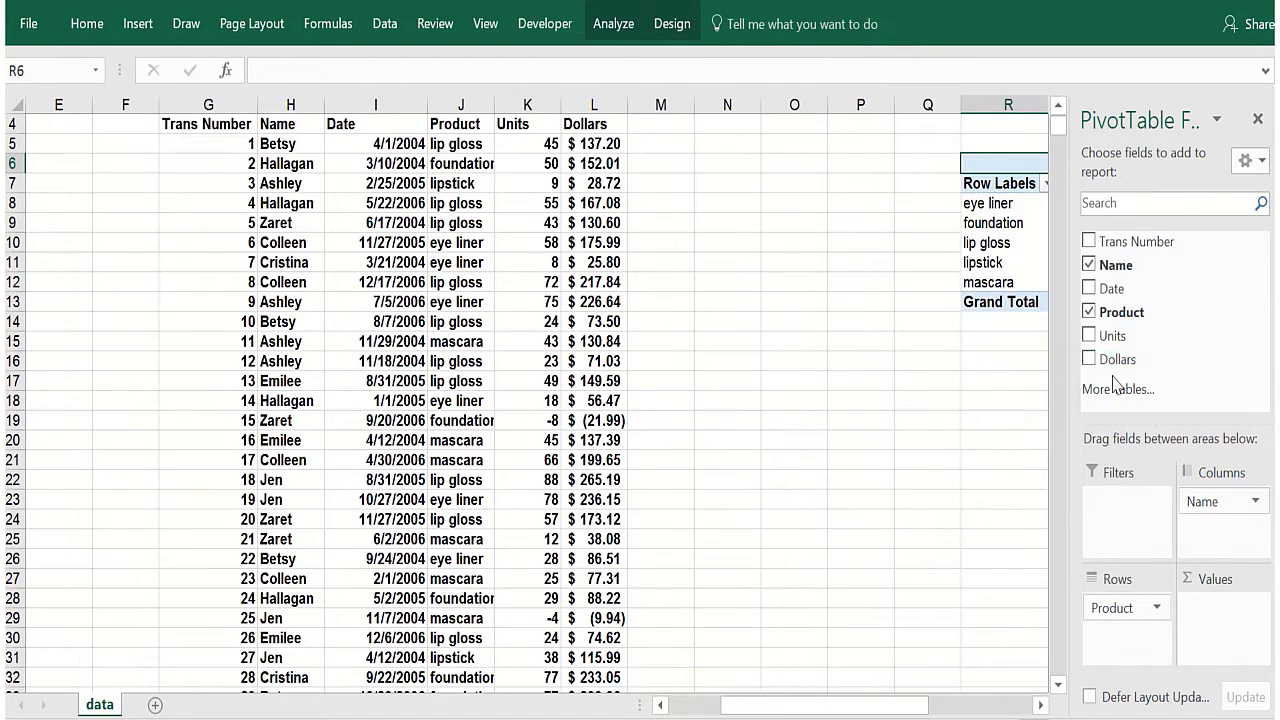
pyautogui.moveTo(1116, 385); pyautogui.dragTo(1215, 615)
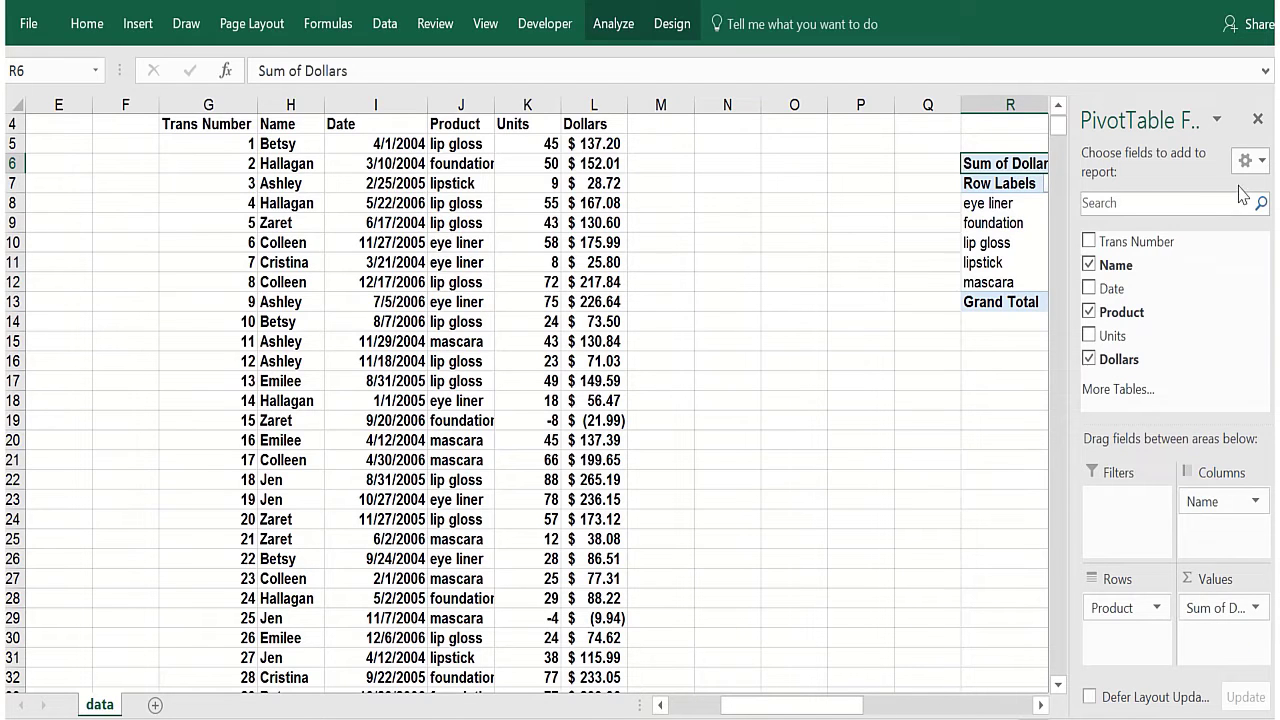
pyautogui.click(1258, 119)
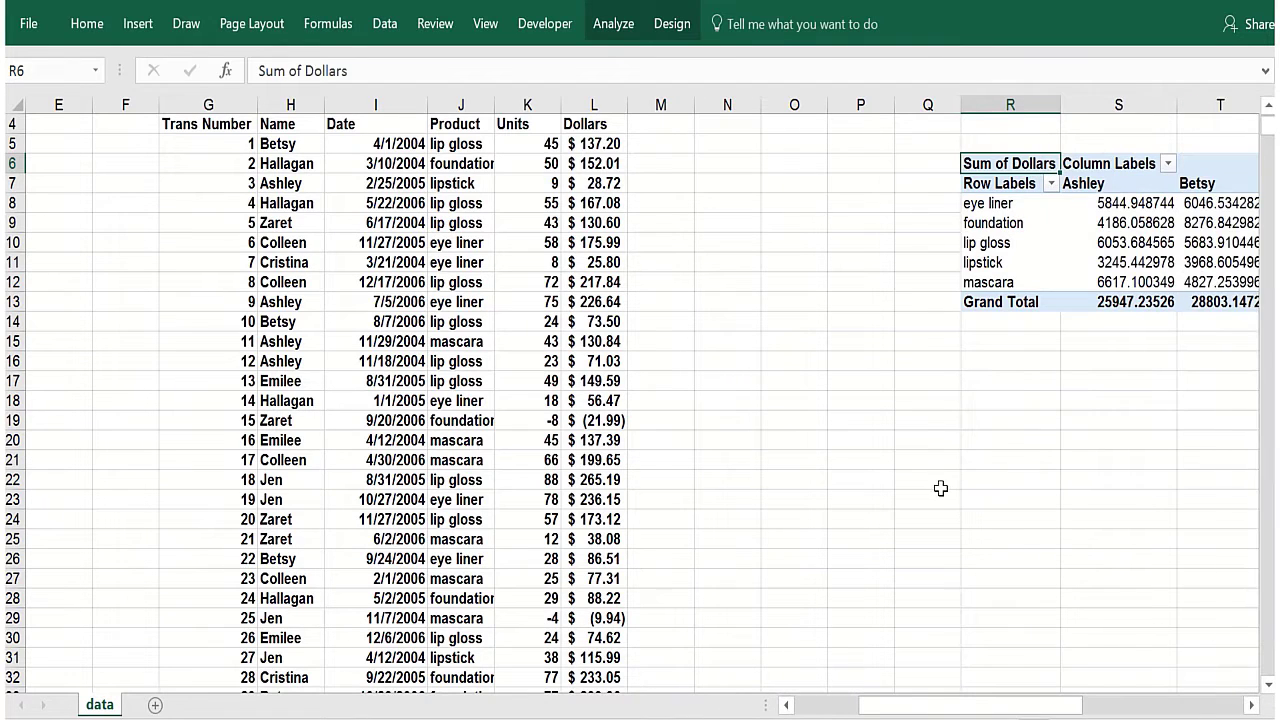
# Step: Choose cell R23 below the first pivot and begin the Alt, D, P wizard shortcut
pyautogui.click(941, 488)
pyautogui.press('Right')
pyautogui.press('Right')
pyautogui.press('Right')
pyautogui.press('Right')
pyautogui.press('Right')
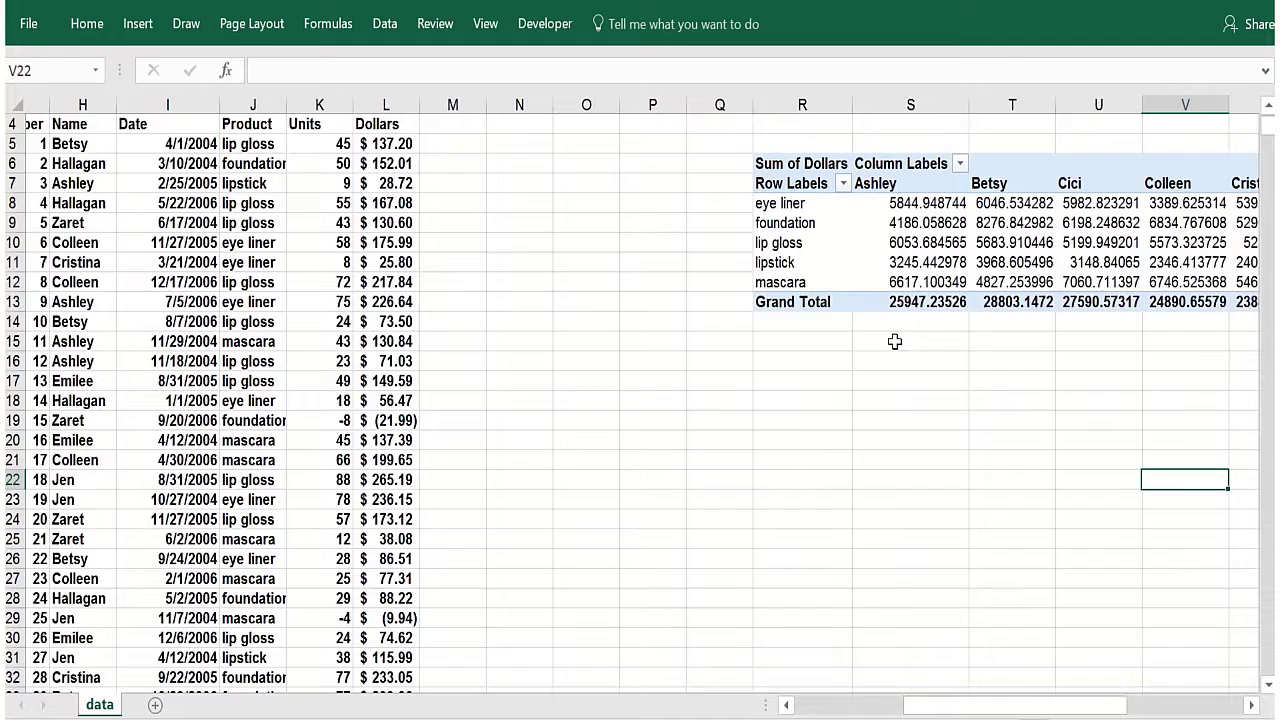
pyautogui.press('Right')
pyautogui.press('Right')
pyautogui.click(614, 393)
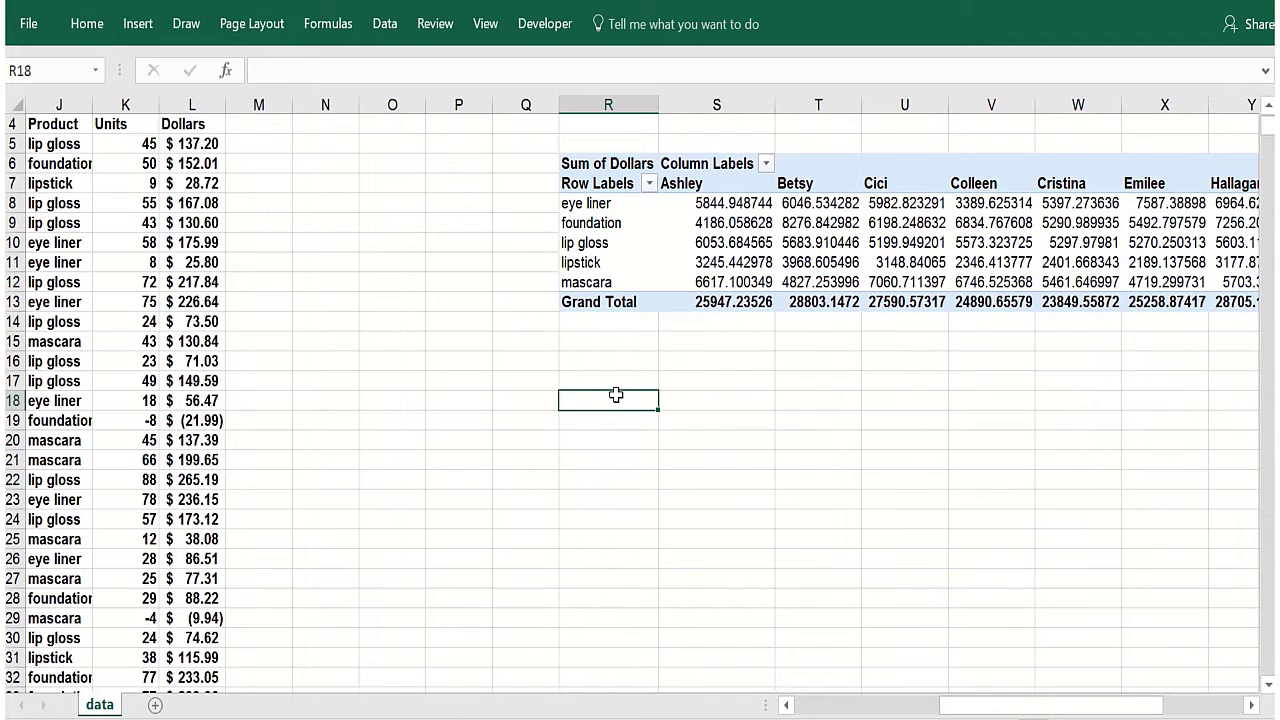
pyautogui.hotkey('alt', 'd')
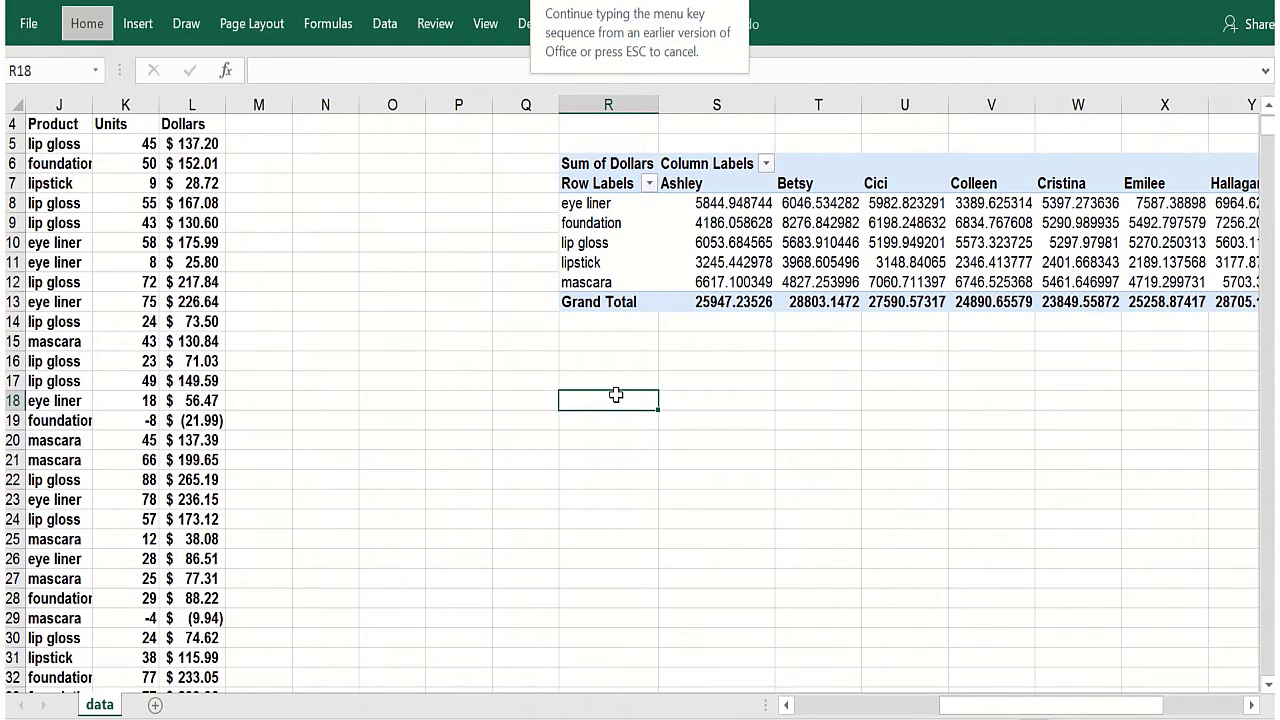
pyautogui.click(567, 497)
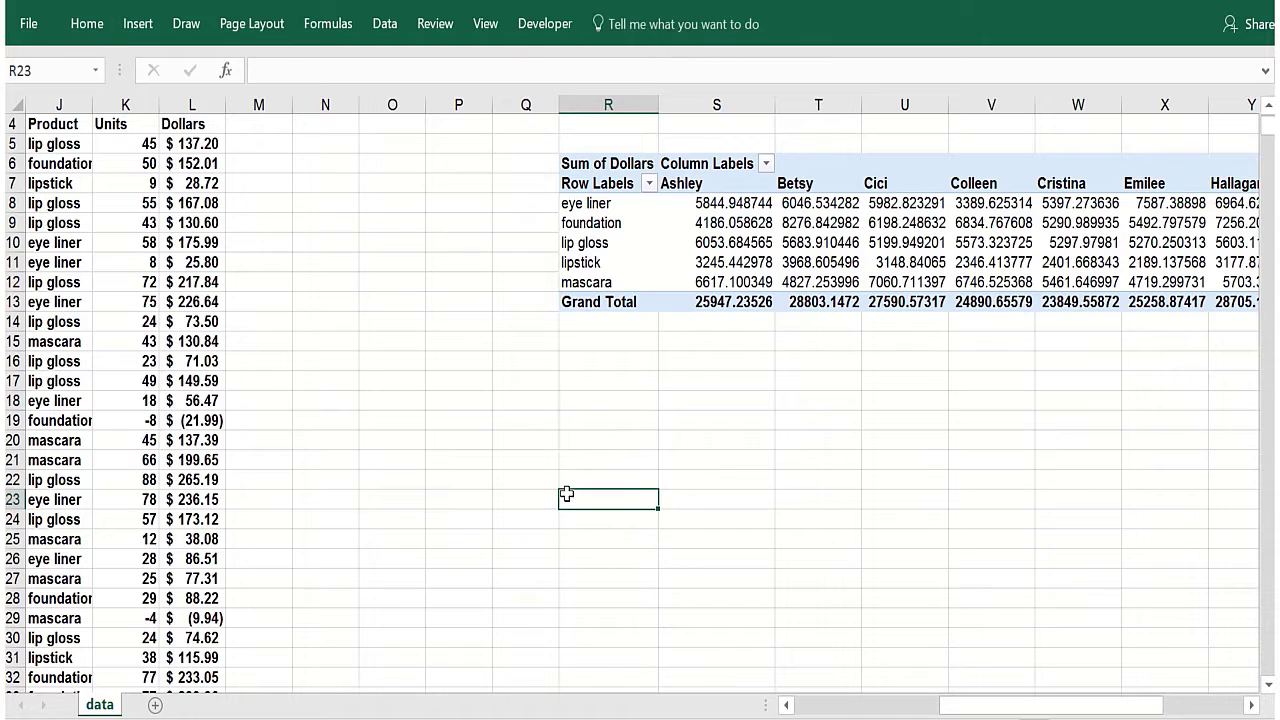
# Step: Create PivotTable2 at $R$23 from PivotTable1 with the wizard's Another PivotTable report option
pyautogui.hotkey('alt', 'd')
pyautogui.press('p')
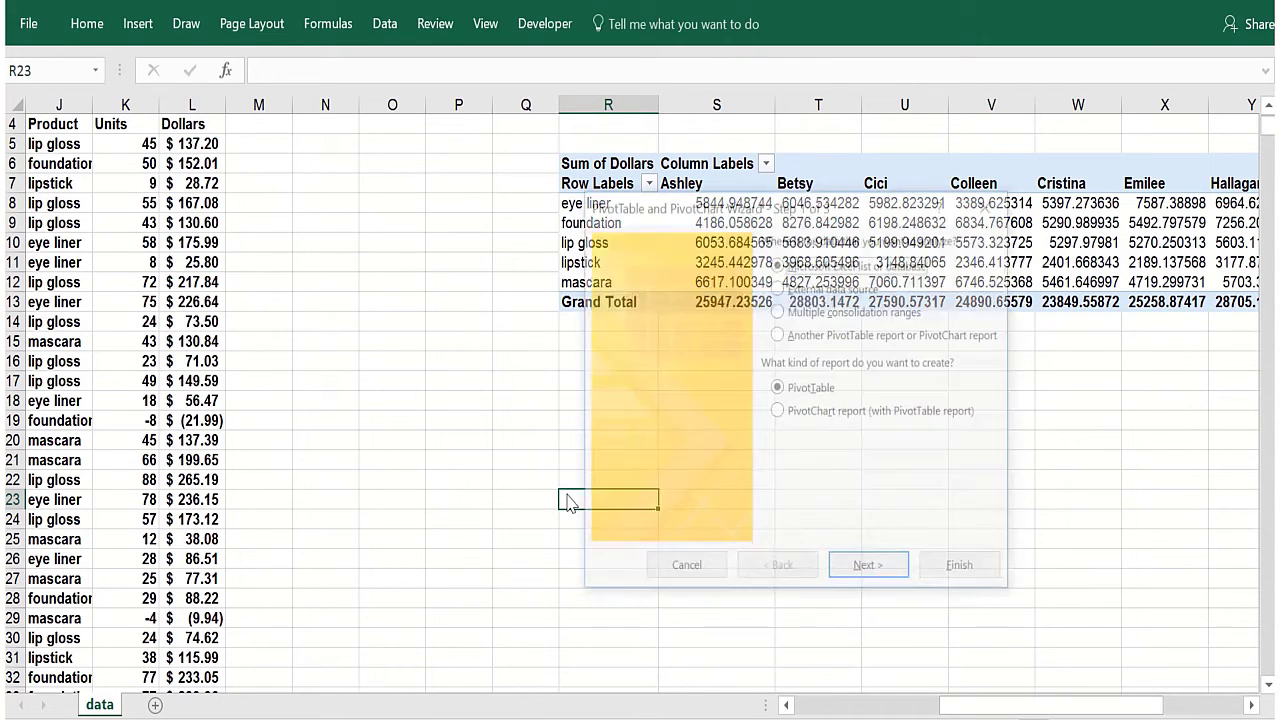
pyautogui.click(790, 340)
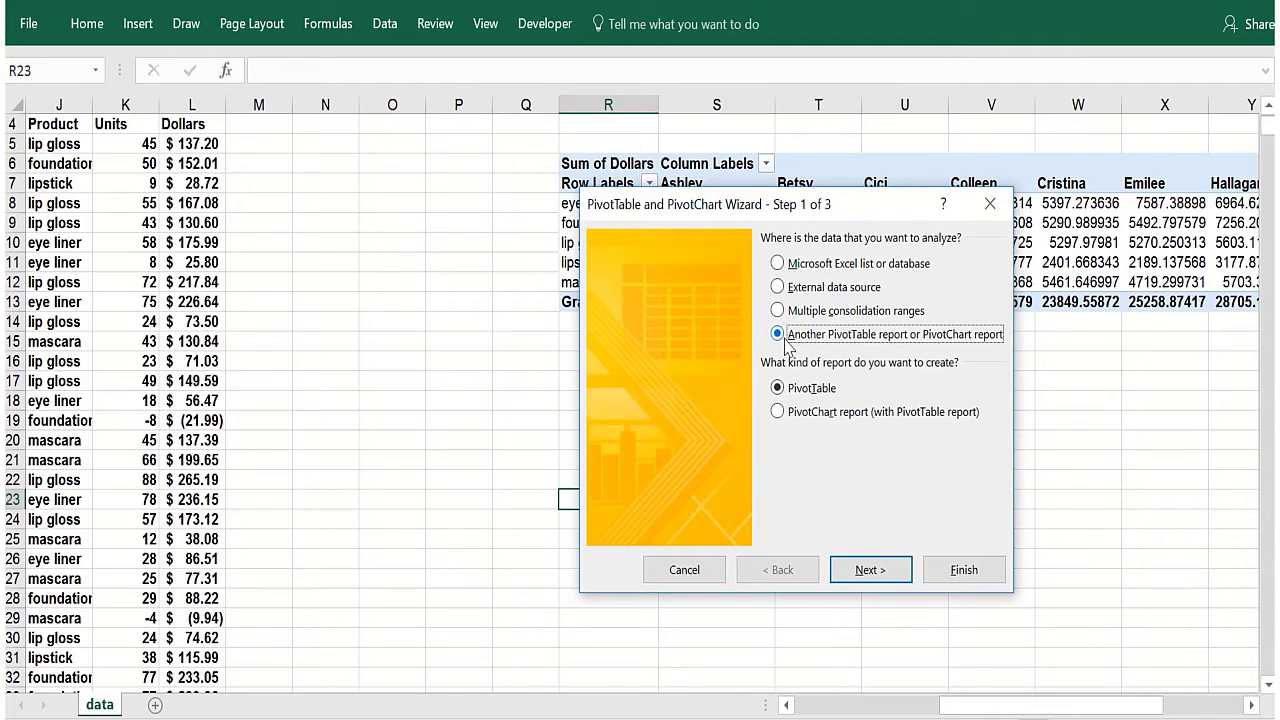
pyautogui.click(866, 569)
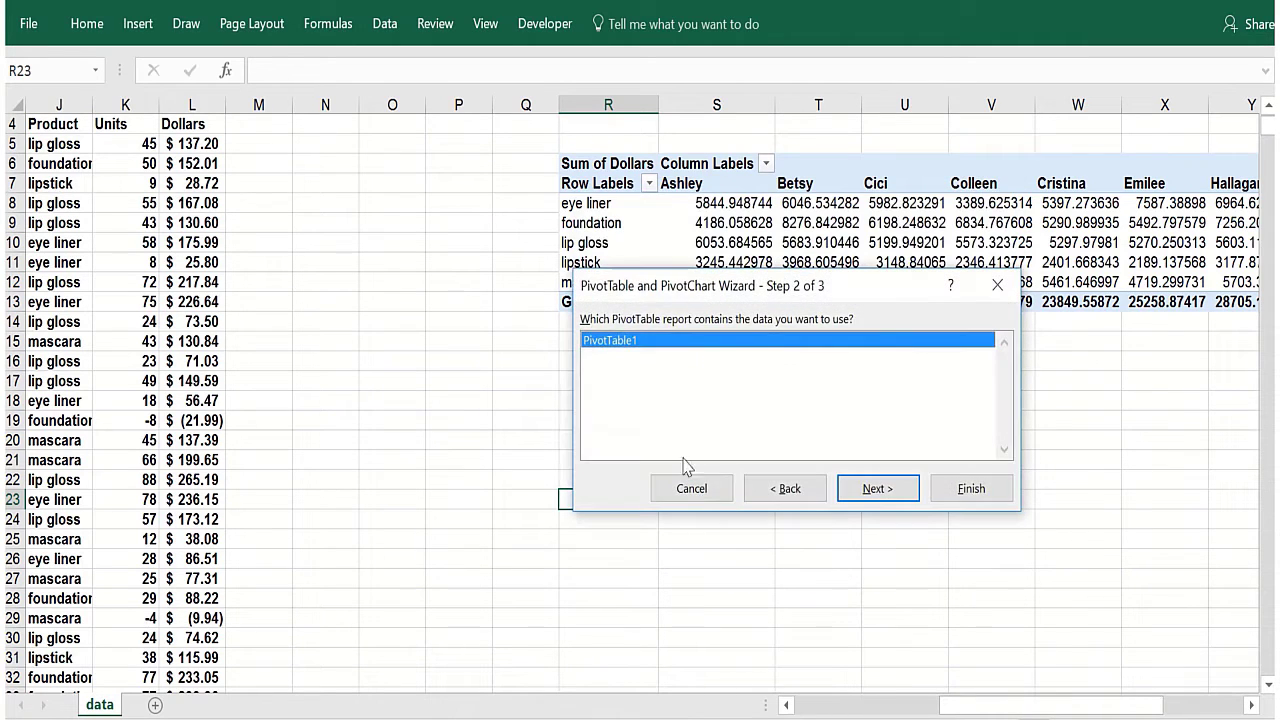
pyautogui.click(864, 492)
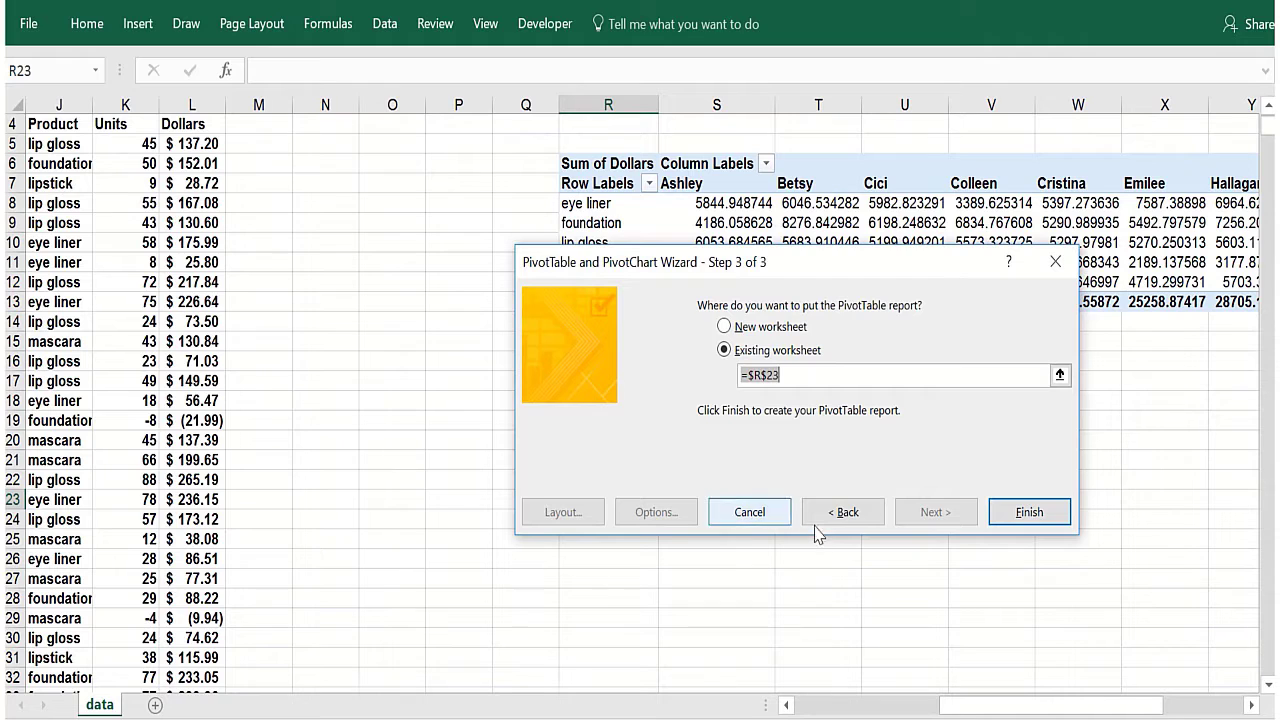
pyautogui.click(1000, 518)
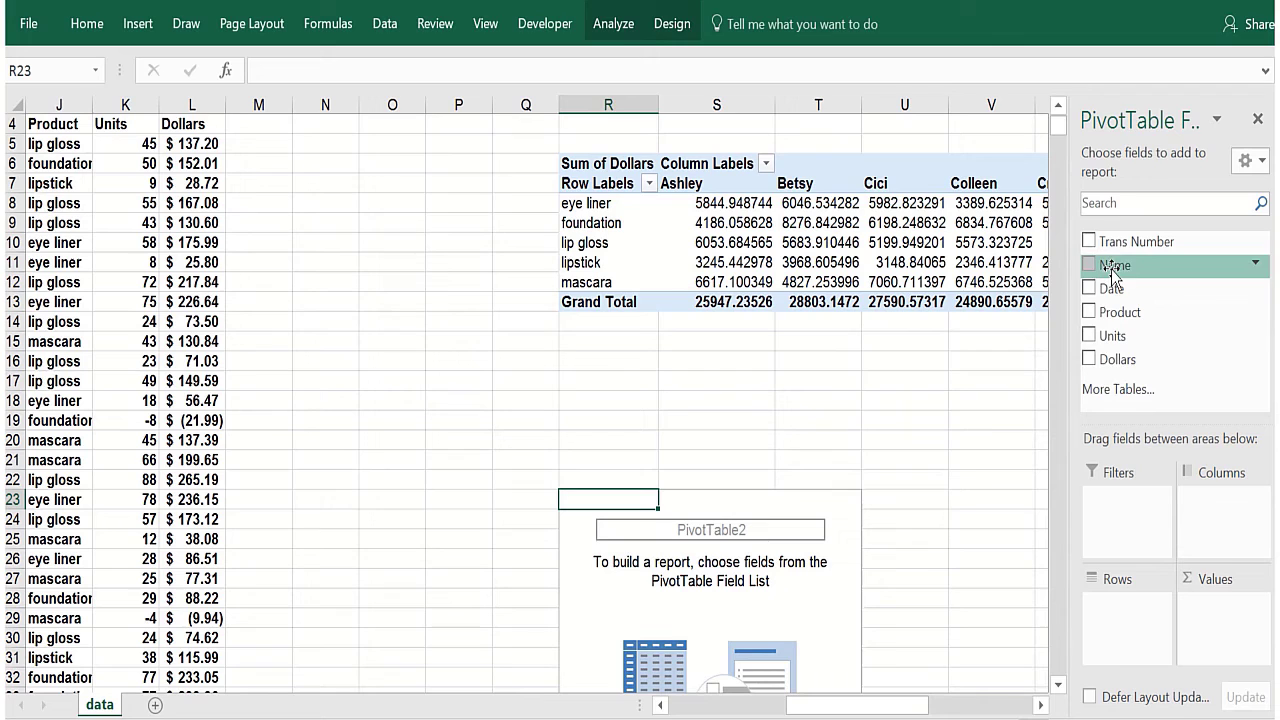
# Step: Put Name in rows and Sum of Units in values of the second pivot
pyautogui.moveTo(1112, 268); pyautogui.dragTo(1147, 630)
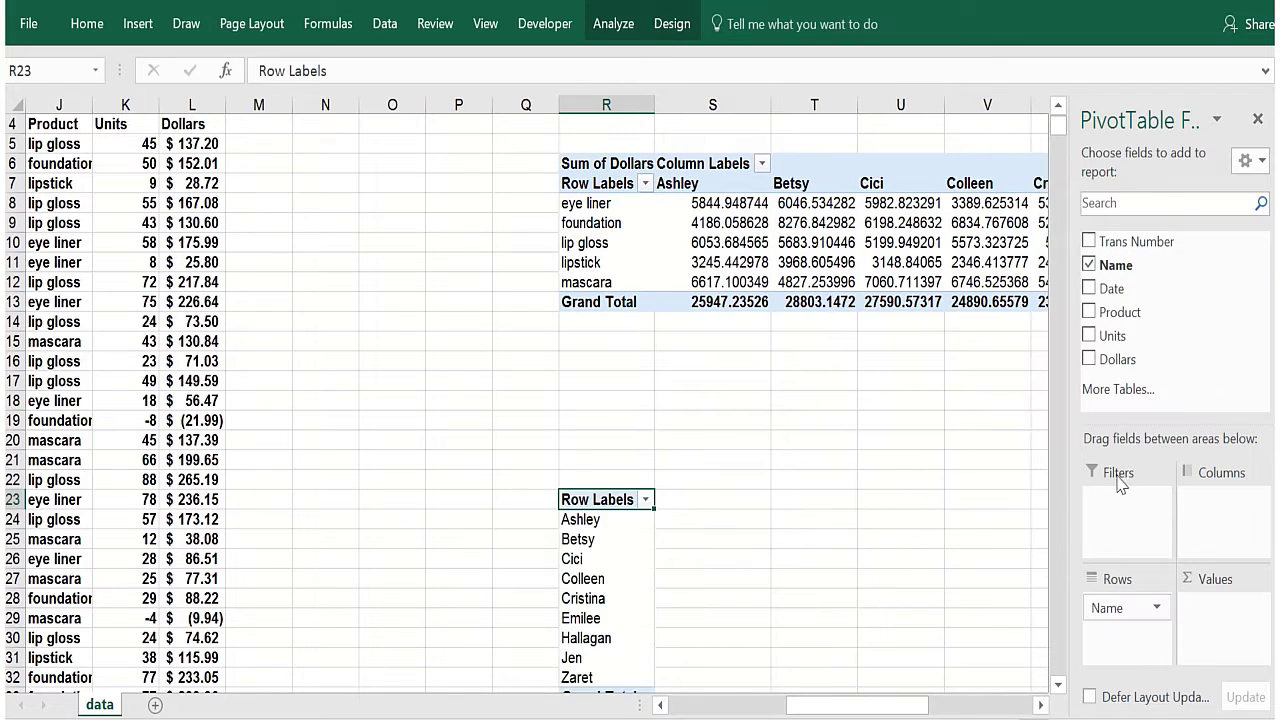
pyautogui.moveTo(1112, 336); pyautogui.dragTo(1201, 627)
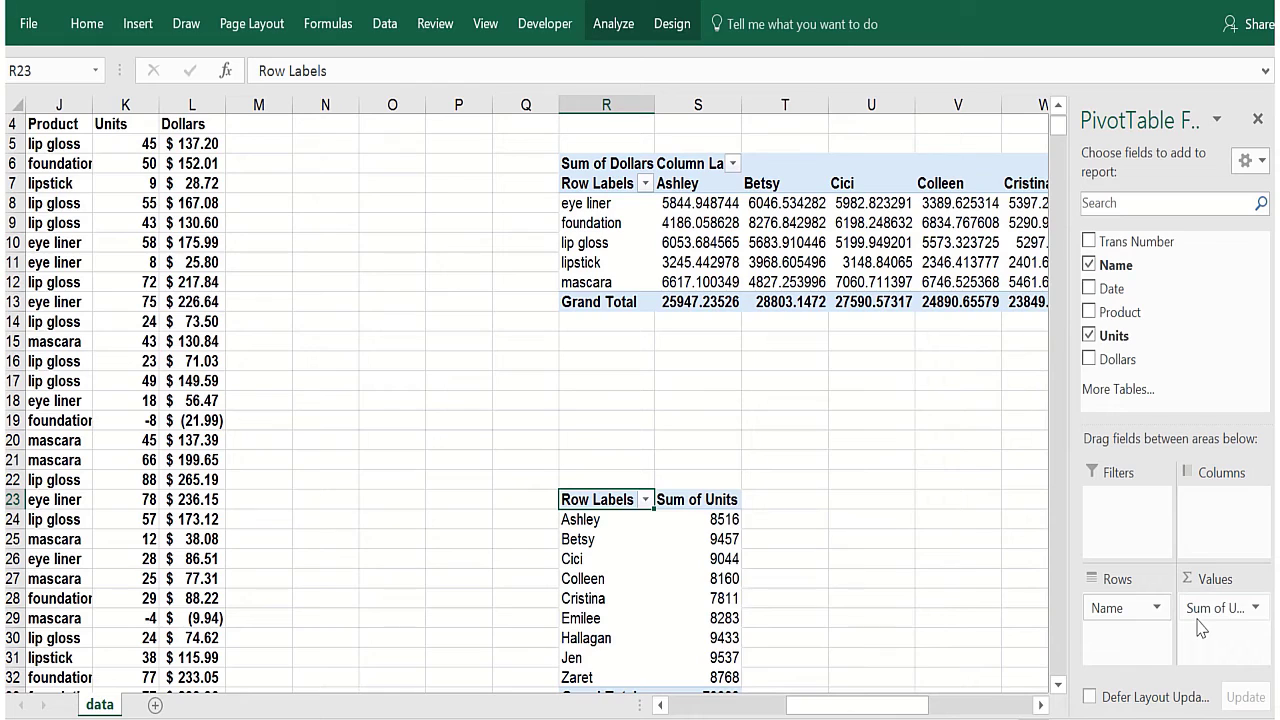
pyautogui.click(1258, 121)
pyautogui.click(932, 462)
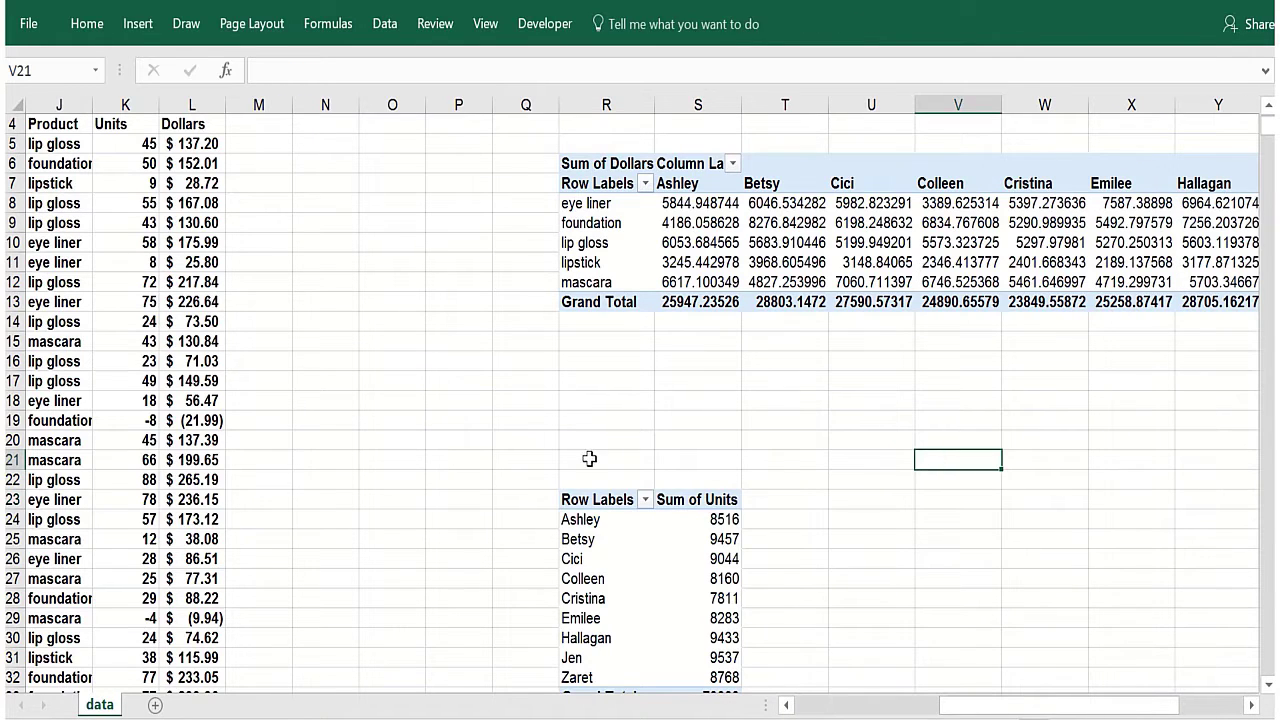
pyautogui.click(572, 539)
pyautogui.click(937, 477)
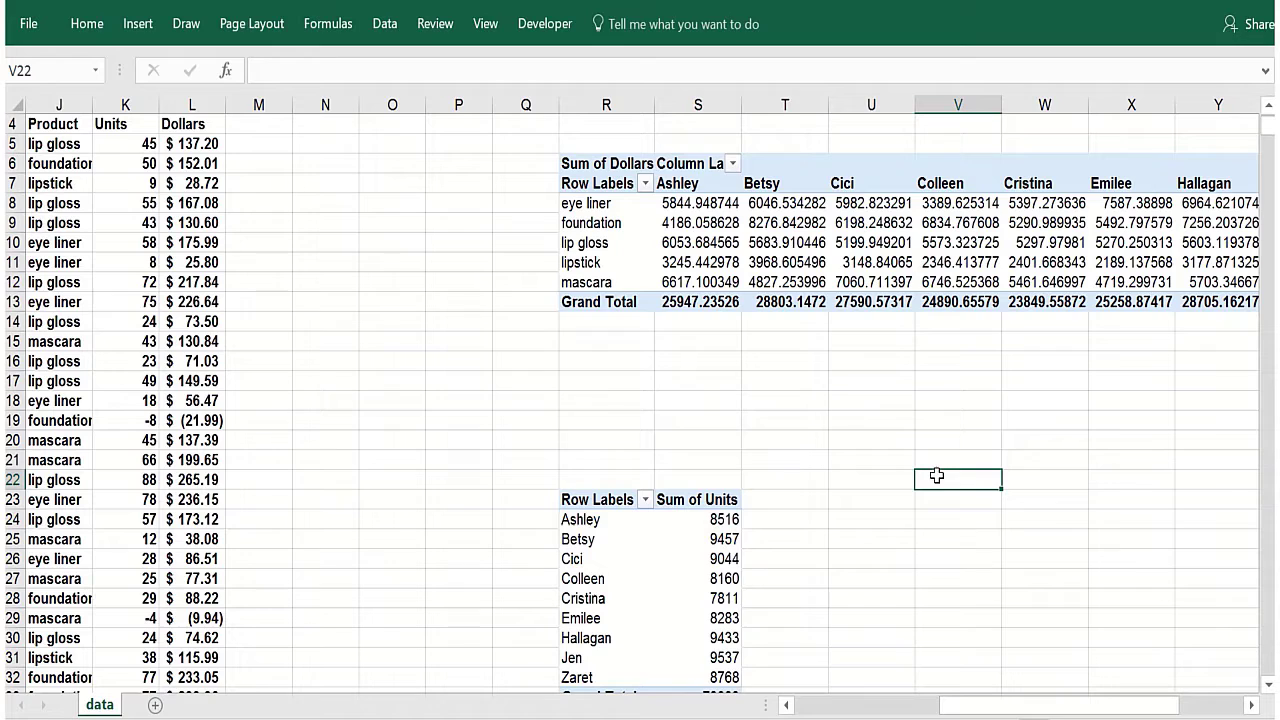
pyautogui.click(918, 421)
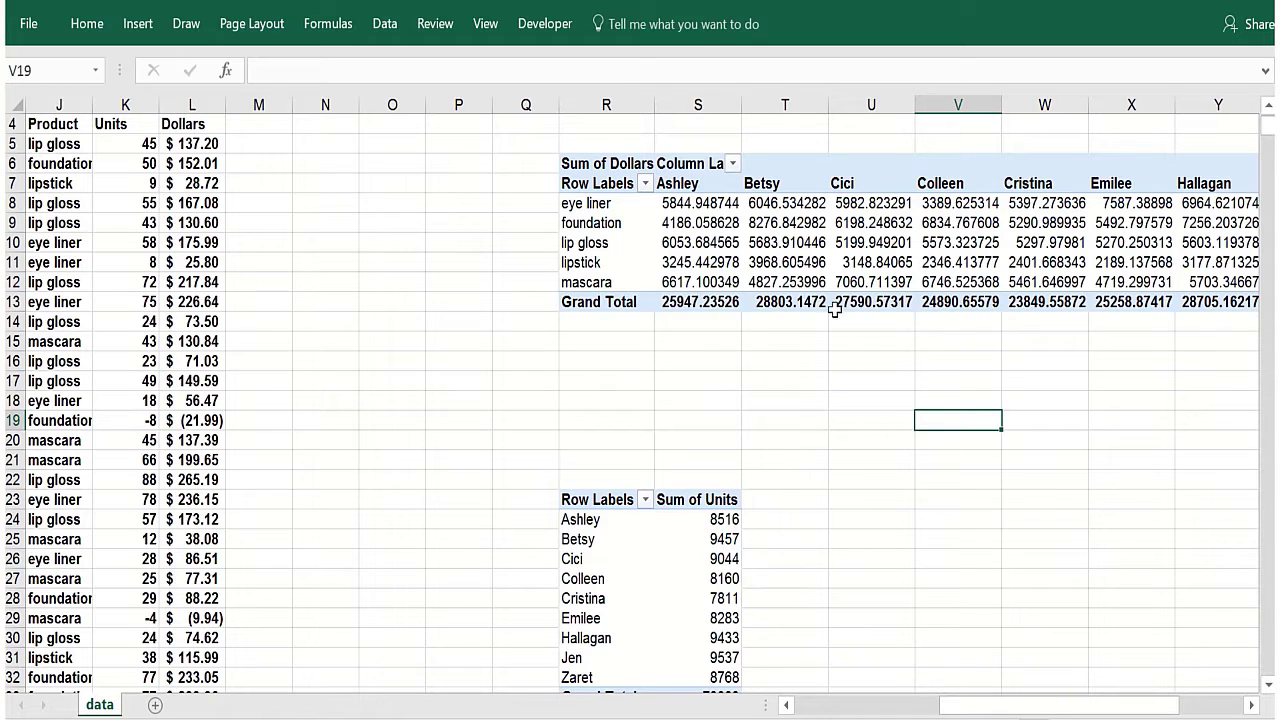
# Step: Insert a Name slicer for the Sum of Dollars pivot and move it right, below the pivot
pyautogui.click(822, 265)
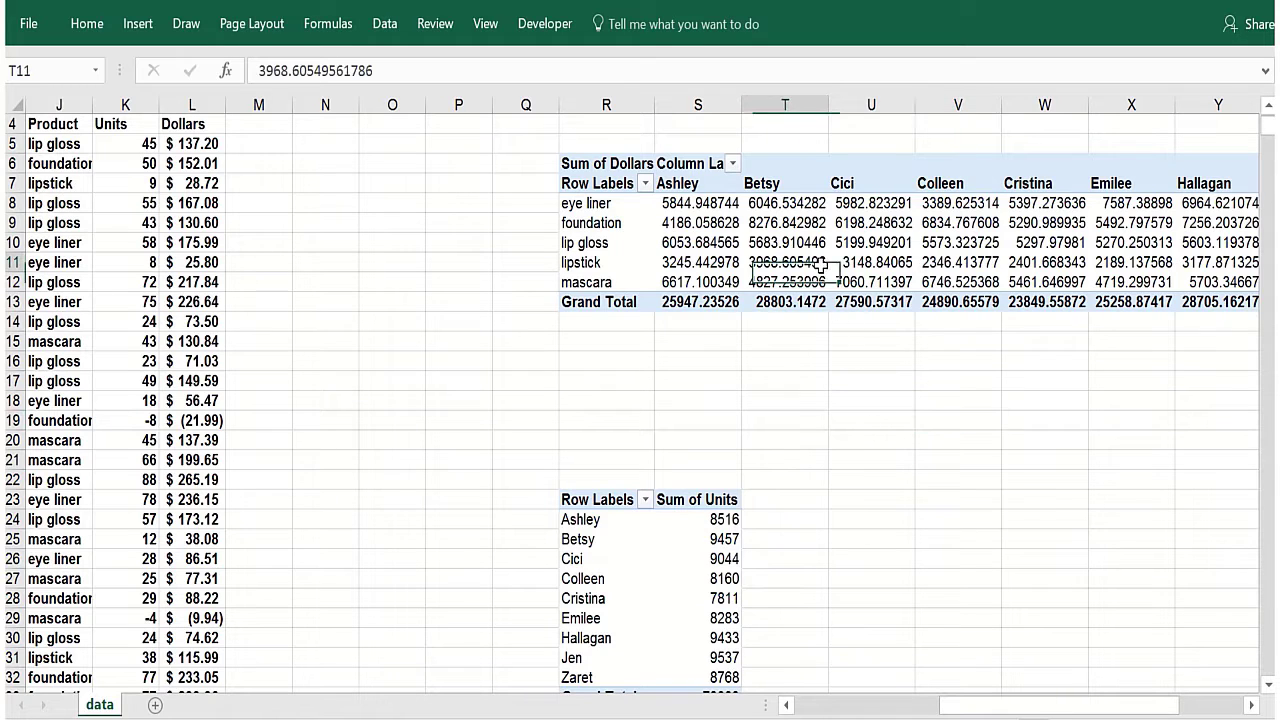
pyautogui.click(130, 20)
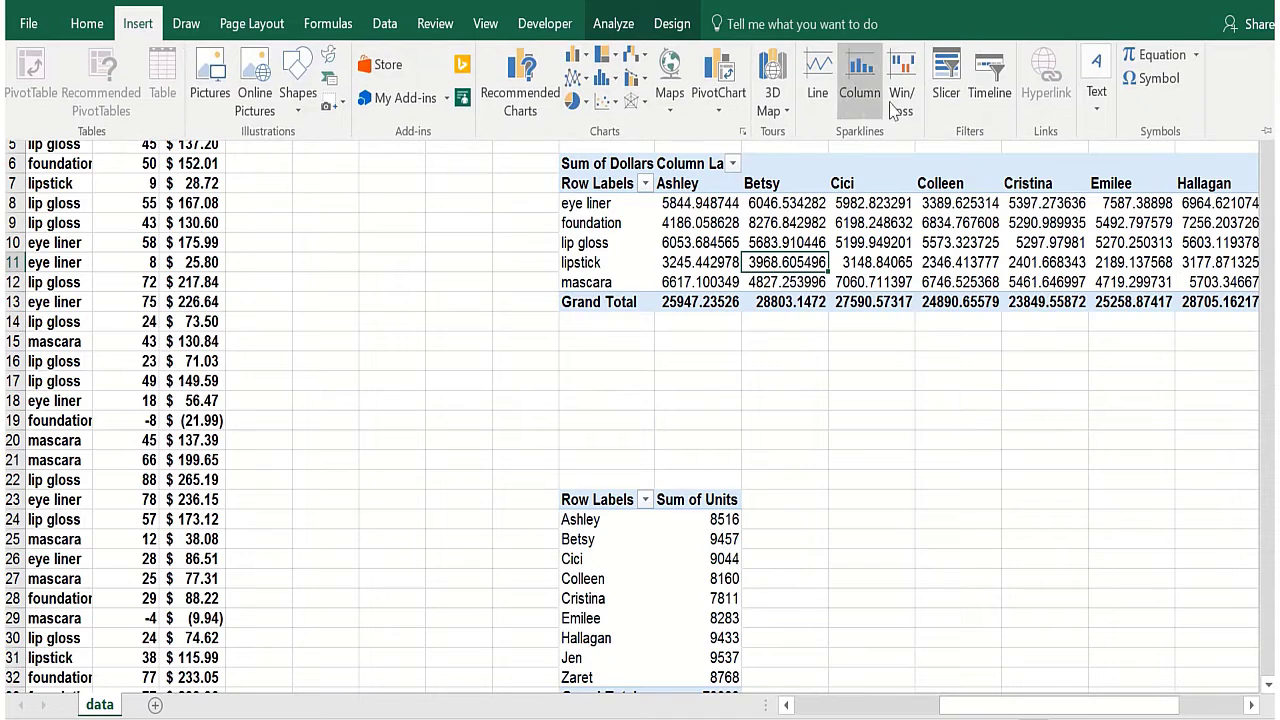
pyautogui.click(947, 82)
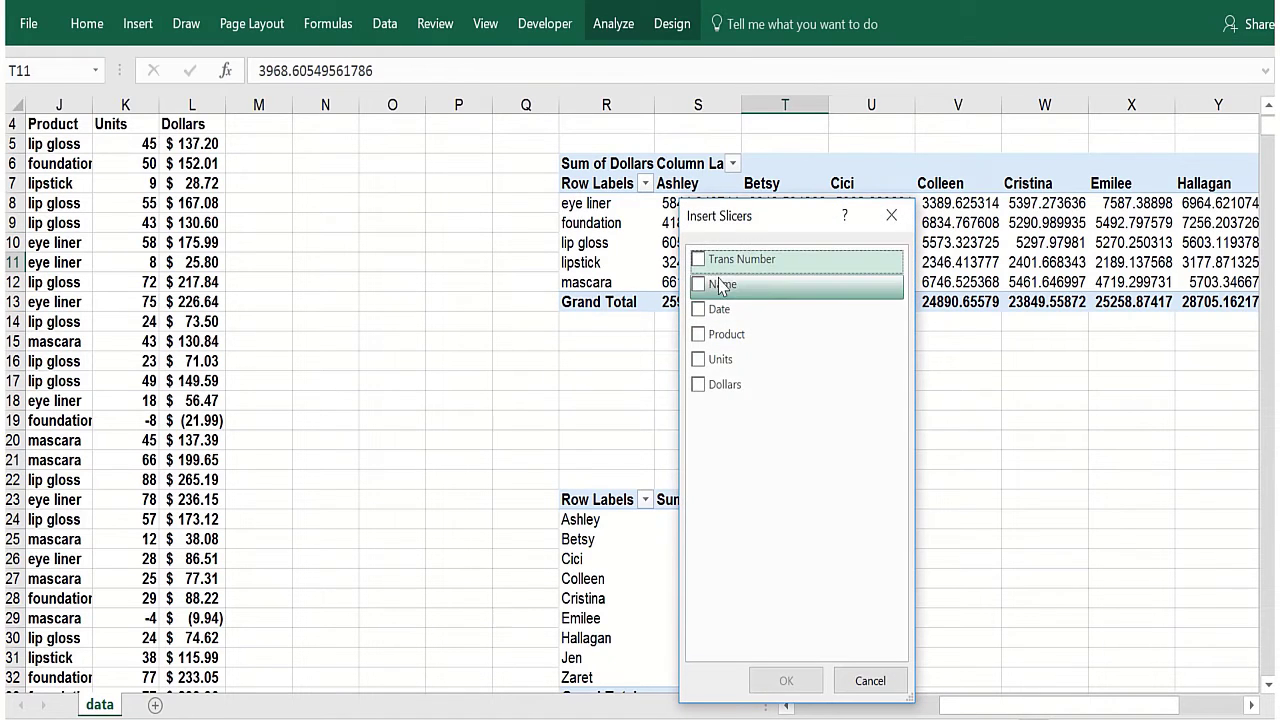
pyautogui.click(722, 285)
pyautogui.click(768, 680)
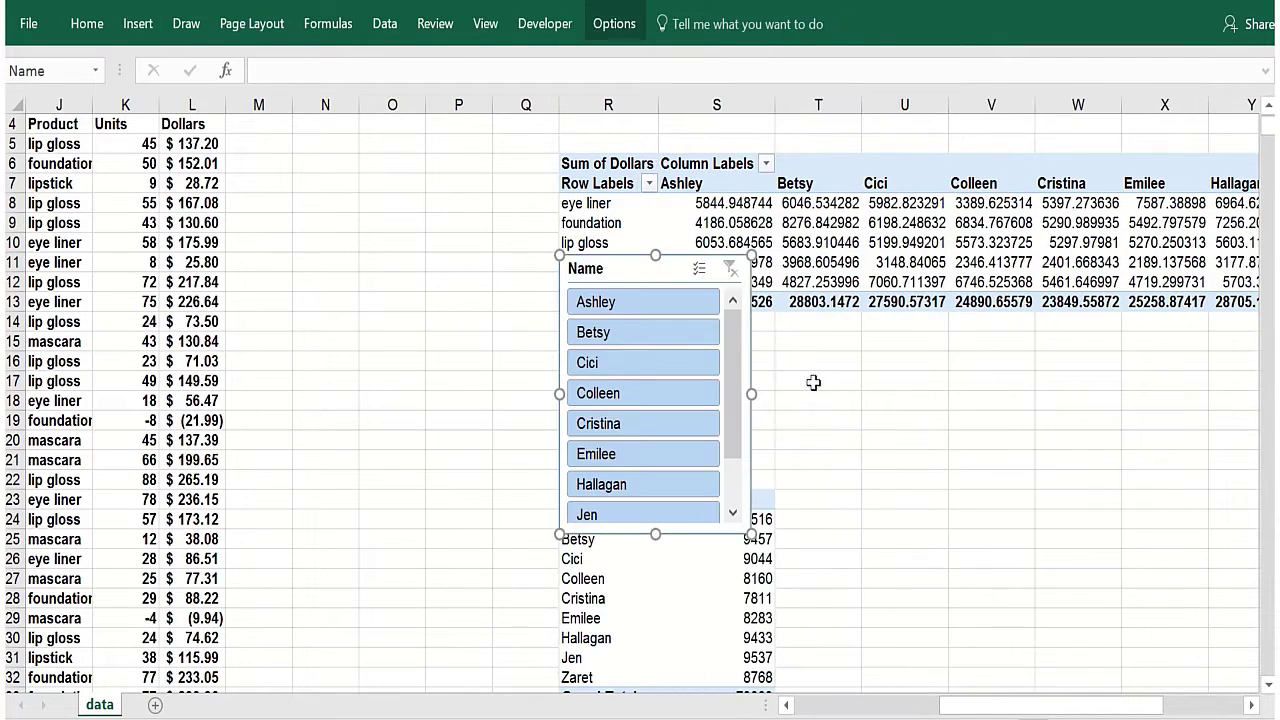
pyautogui.moveTo(632, 264); pyautogui.dragTo(945, 312)
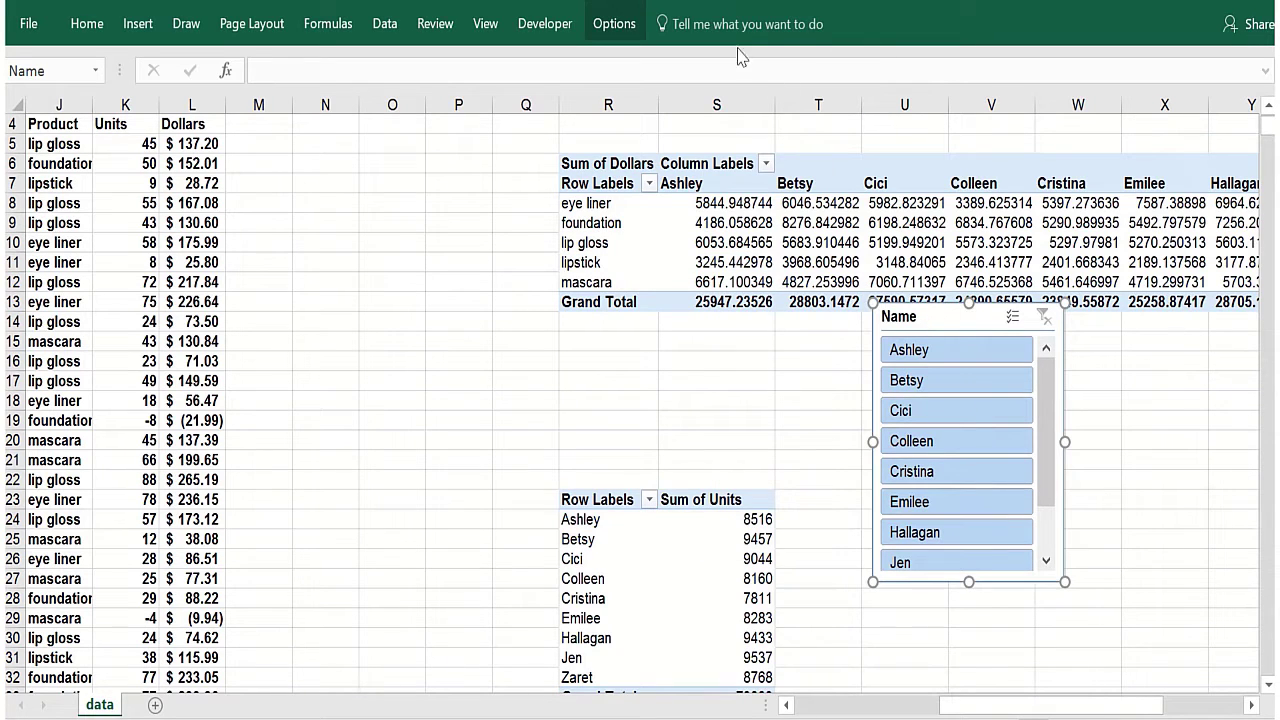
# Step: Give the Name slicer 4 button columns and widen it so full names show
pyautogui.click(612, 22)
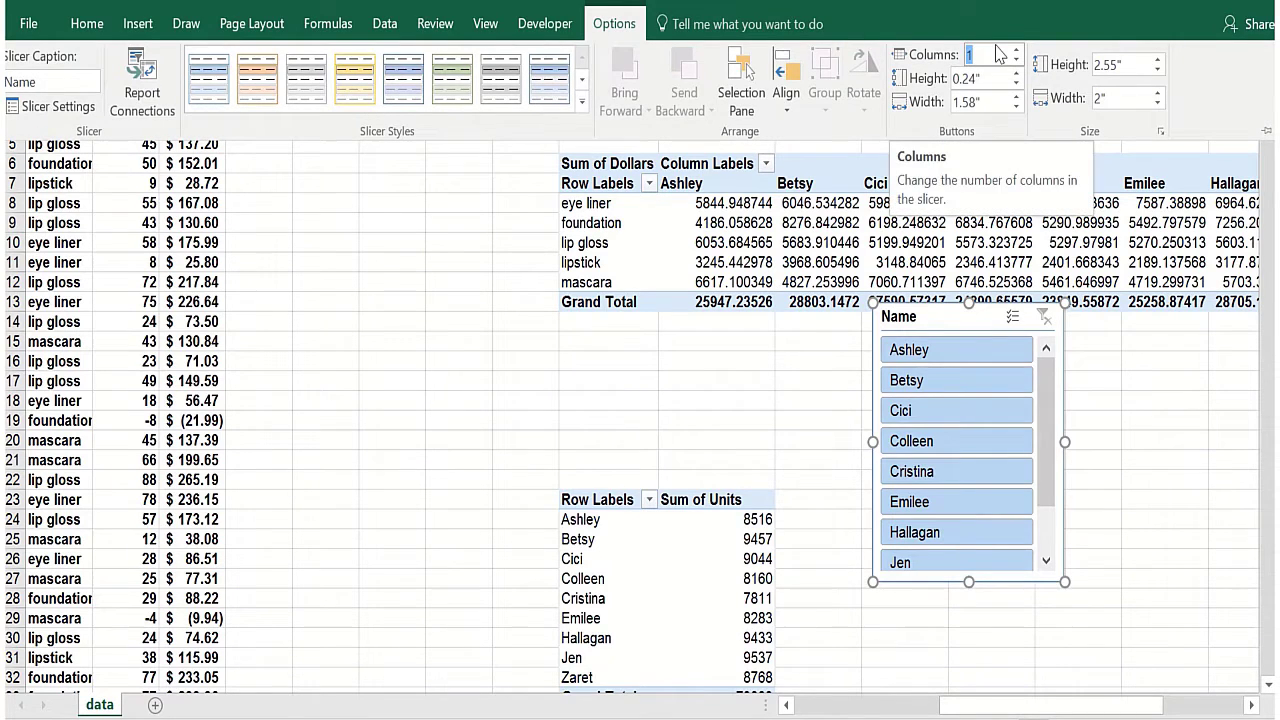
pyautogui.write('4')
pyautogui.press('Return')
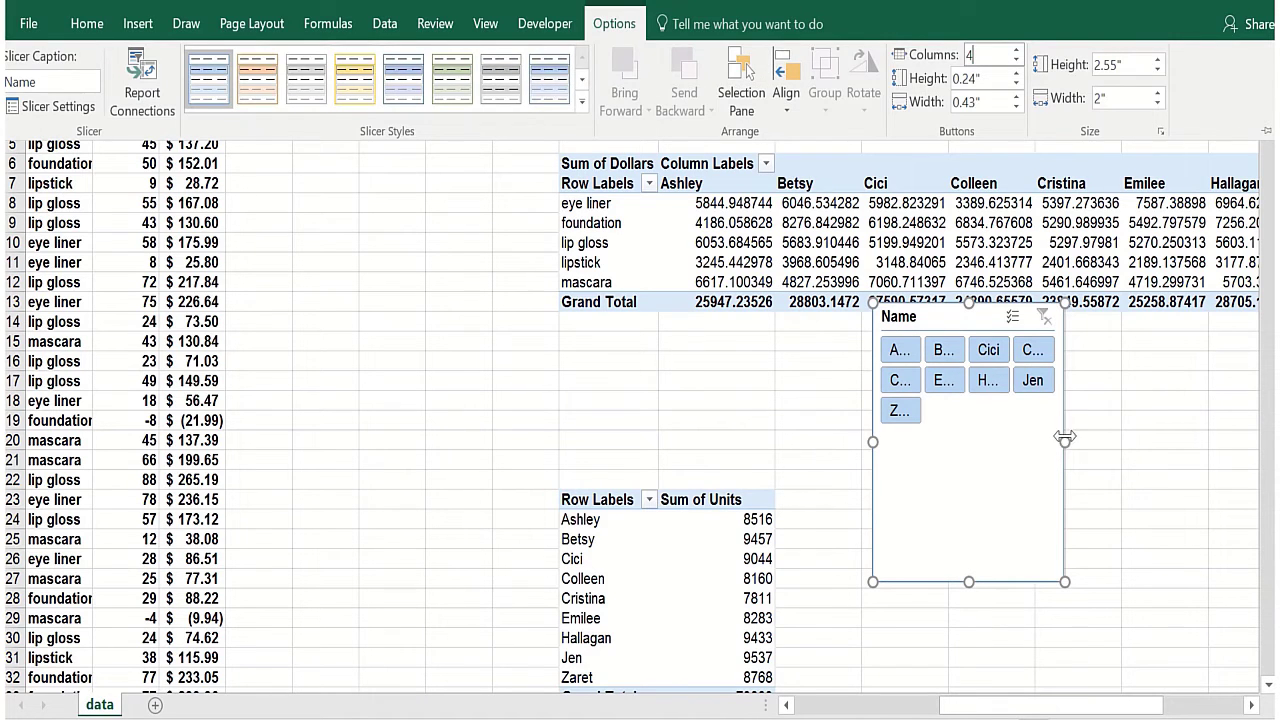
pyautogui.doubleClick(614, 24)
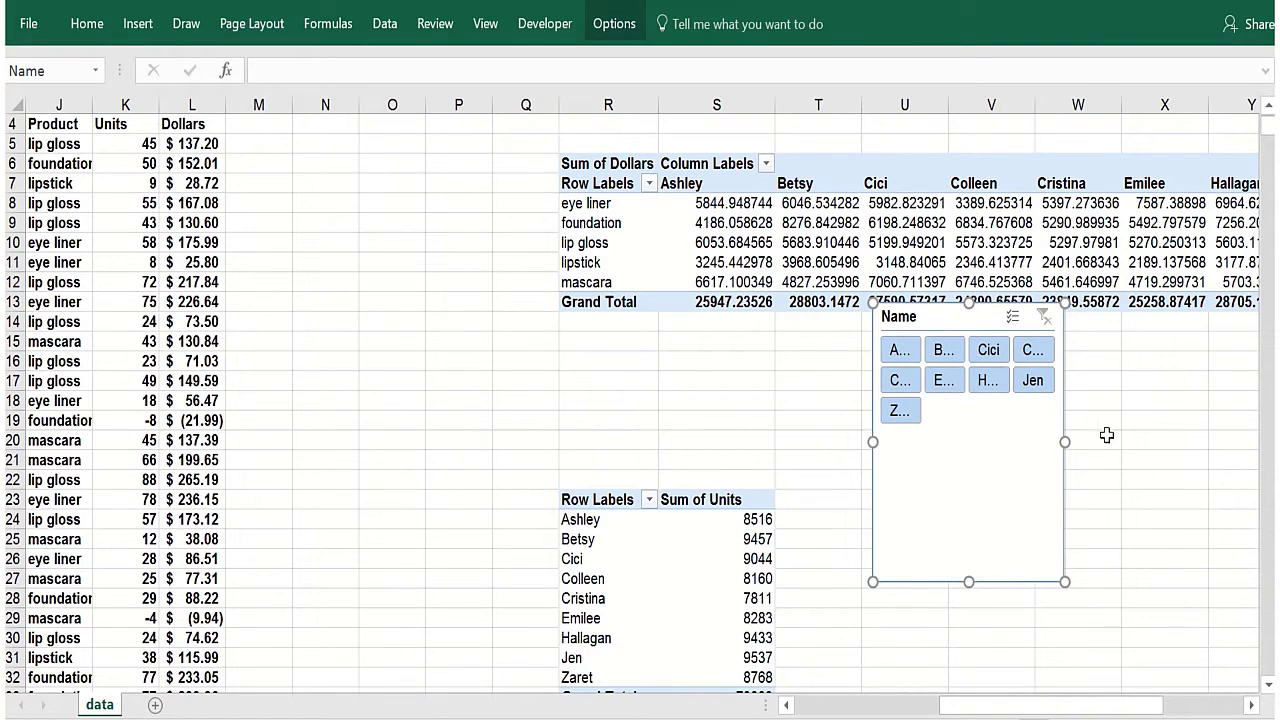
pyautogui.moveTo(1060, 441); pyautogui.dragTo(1177, 442)
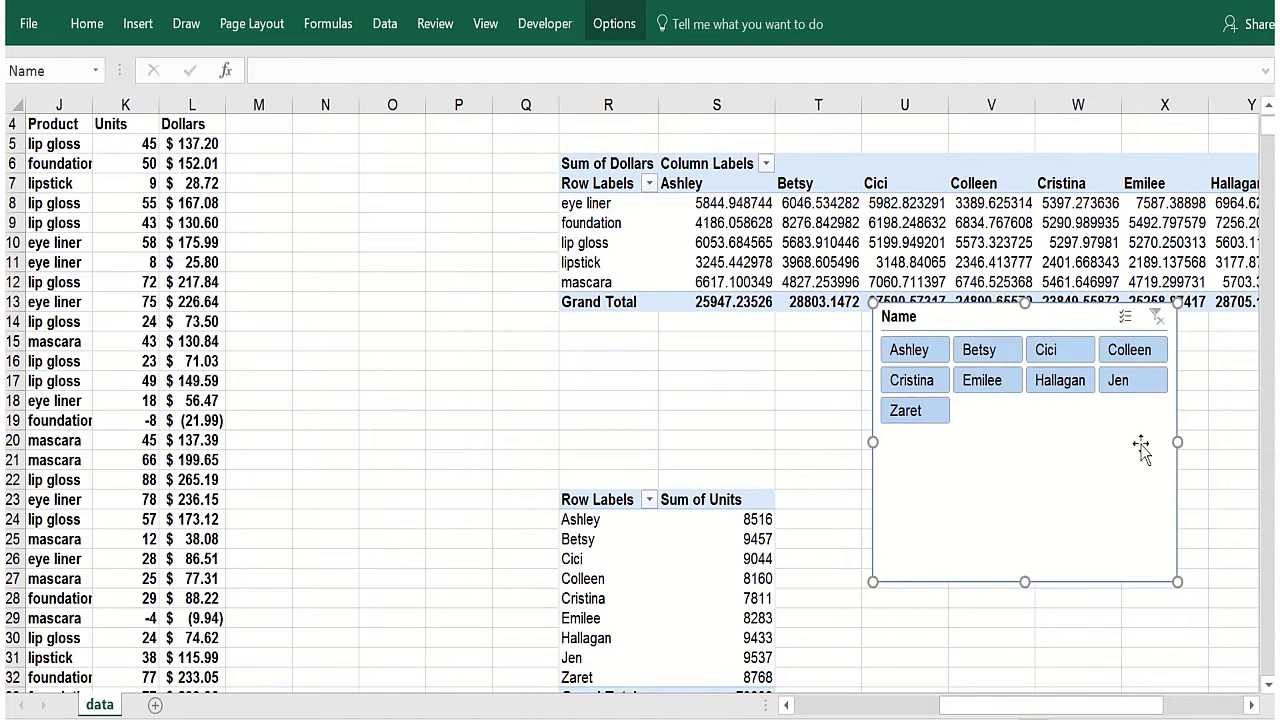
pyautogui.click(799, 401)
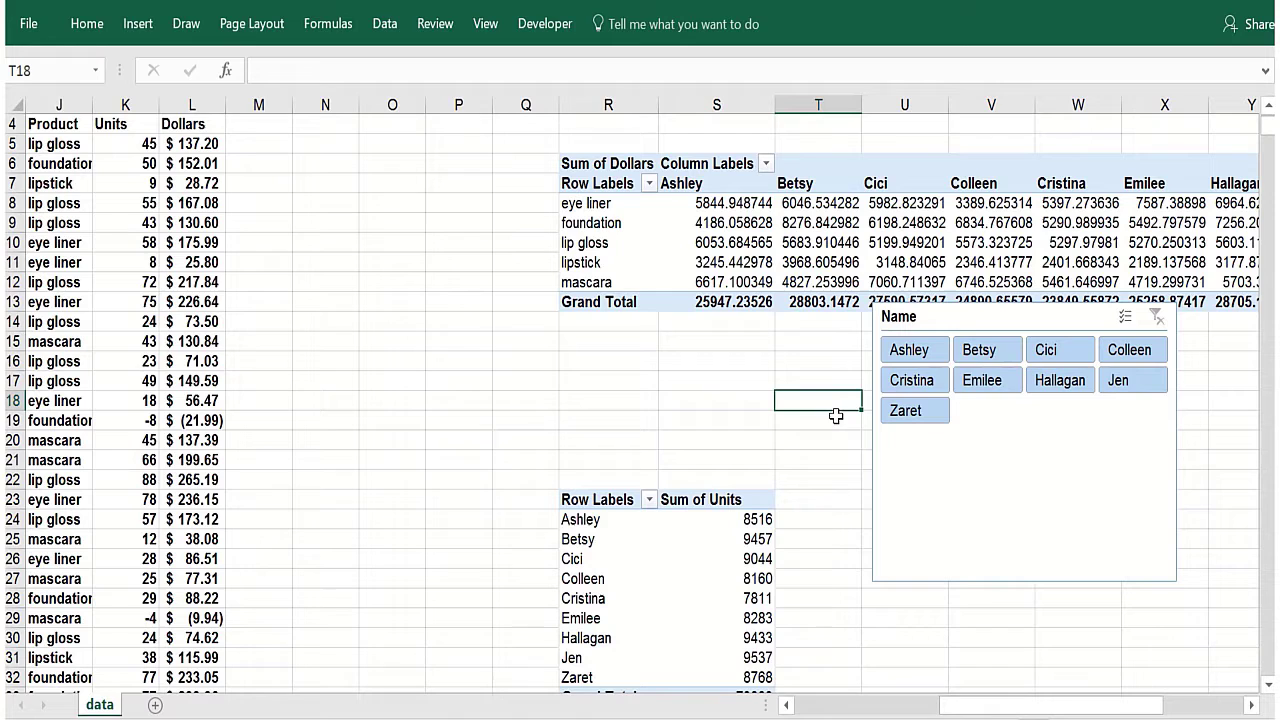
# Step: Filter the Sum of Dollars pivot to three chosen salespeople using the Name slicer
pyautogui.click(938, 356)
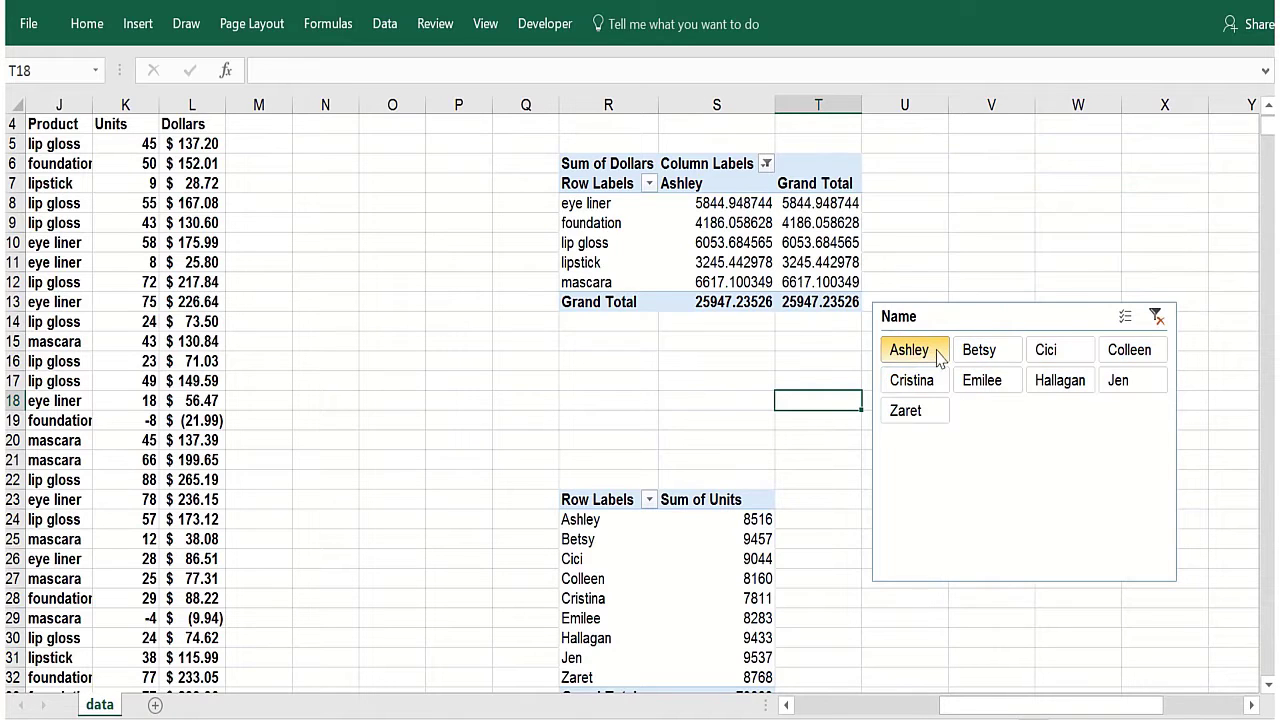
pyautogui.keyDown('ctrl'); pyautogui.click(985, 354); pyautogui.keyUp('ctrl')
pyautogui.keyDown('ctrl'); pyautogui.click(1047, 352); pyautogui.keyUp('ctrl')
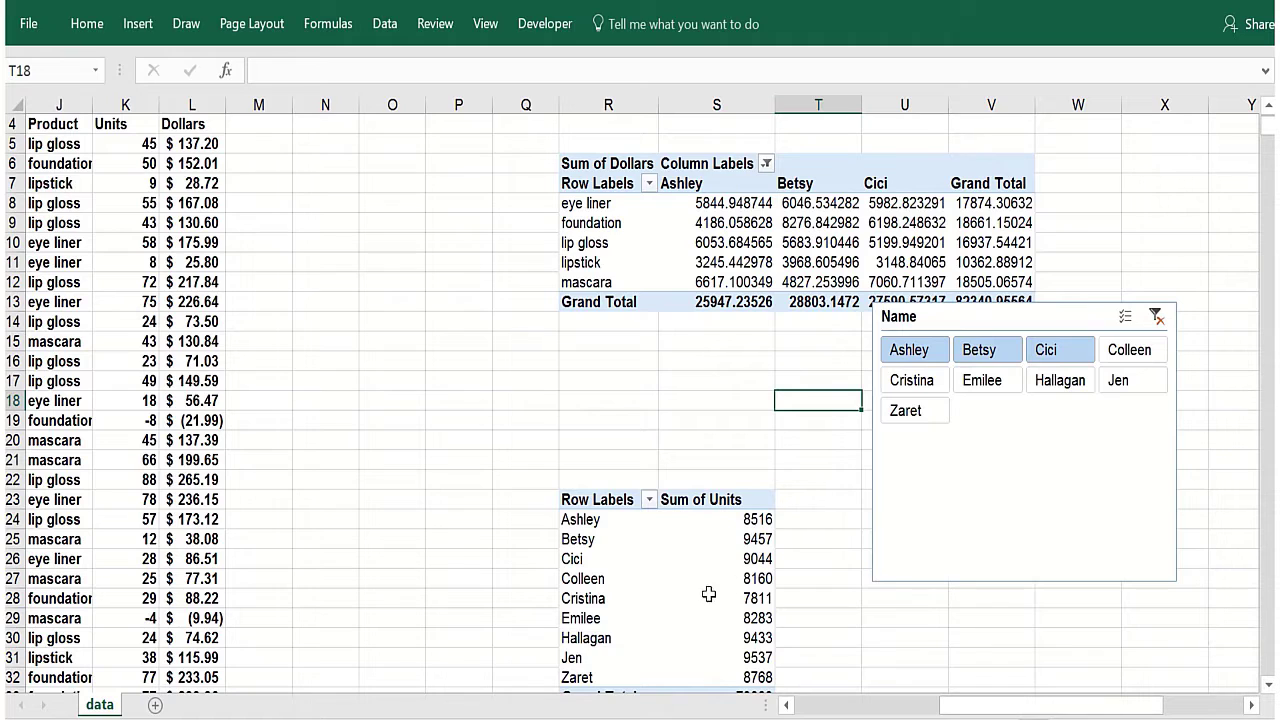
pyautogui.moveTo(712, 227)
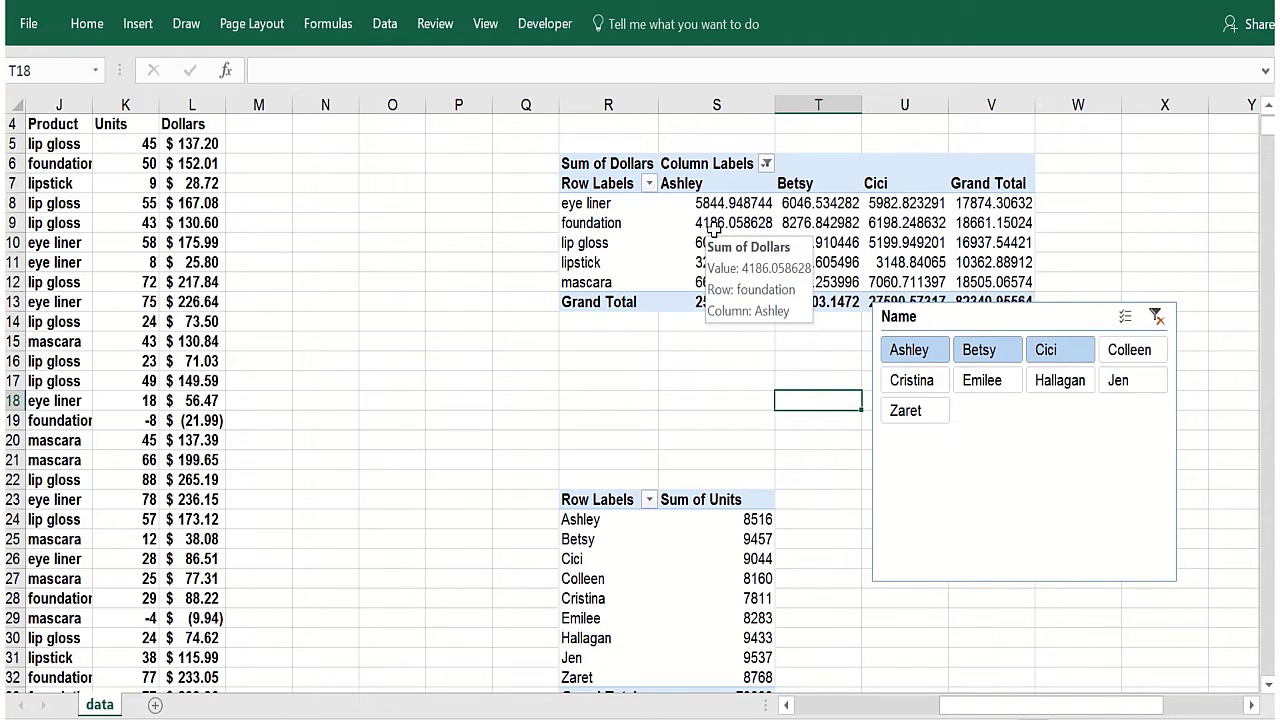
pyautogui.moveTo(748, 247)
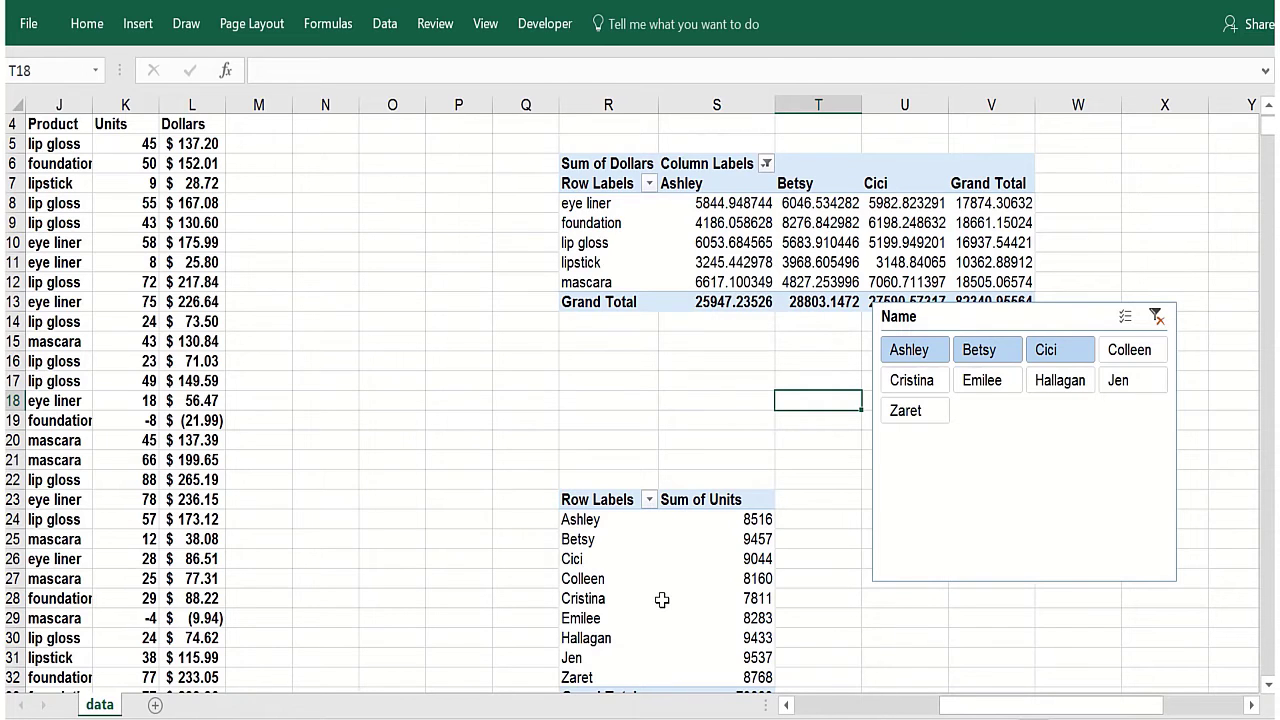
pyautogui.moveTo(661, 599)
pyautogui.moveTo(709, 539)
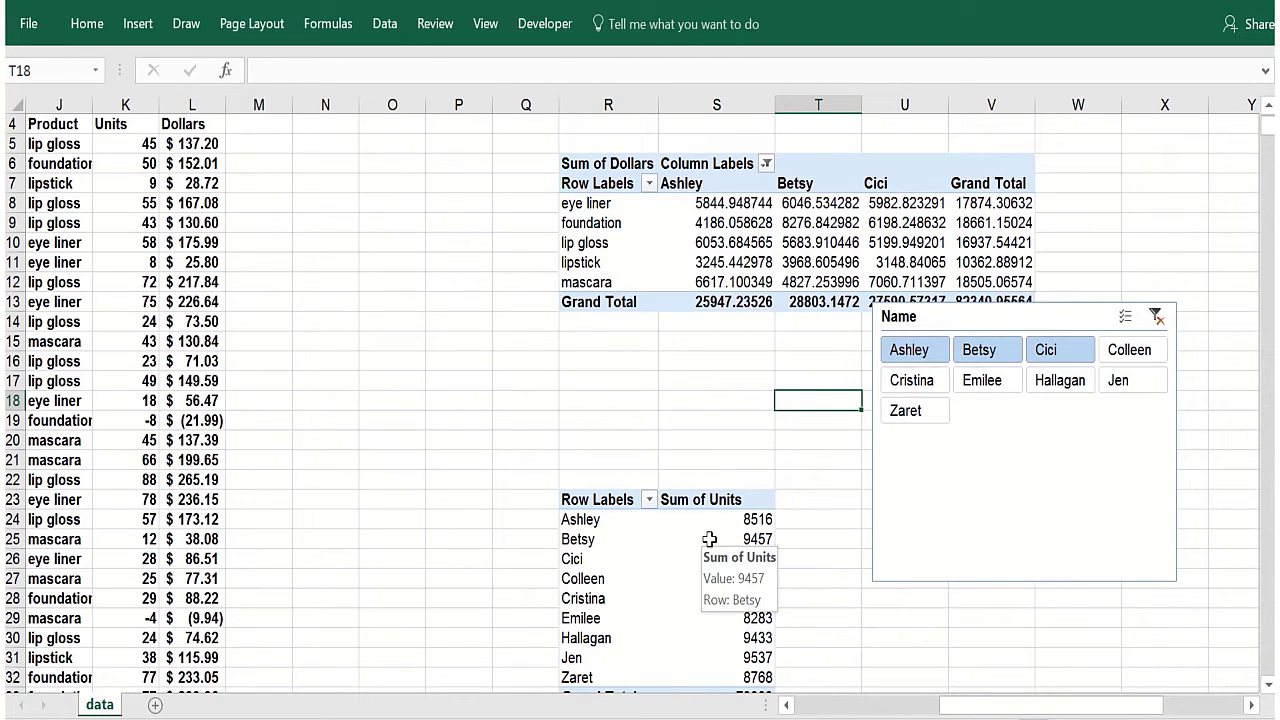
pyautogui.click(1015, 433)
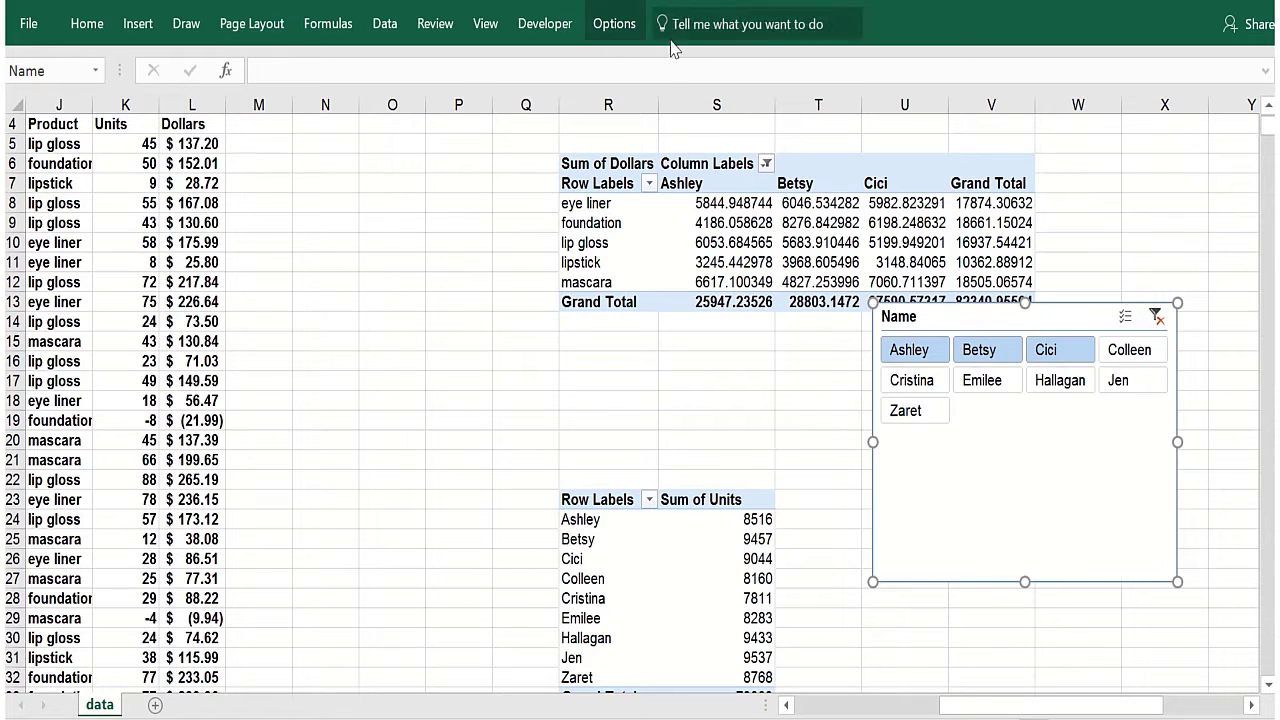
# Step: Tick PivotTable2 in the slicer's Report Connections so both pivots use the Name slicer
pyautogui.click(636, 24)
pyautogui.click(786, 343)
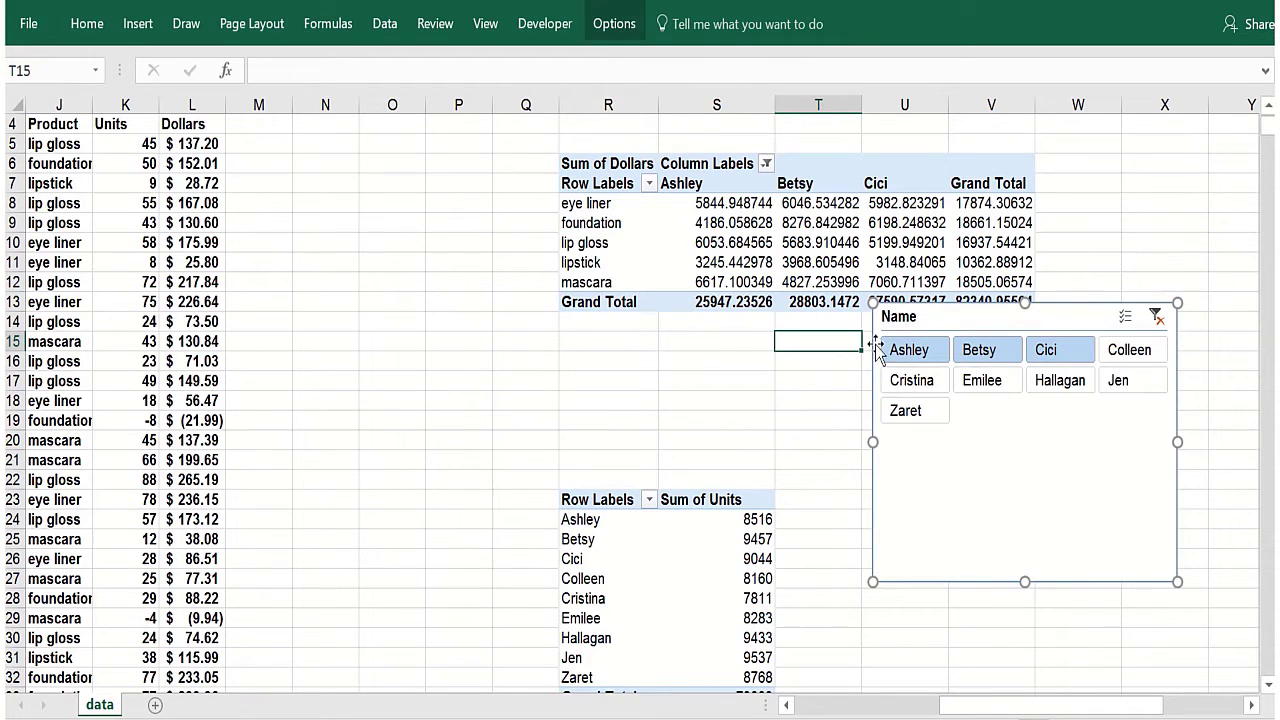
pyautogui.click(992, 481)
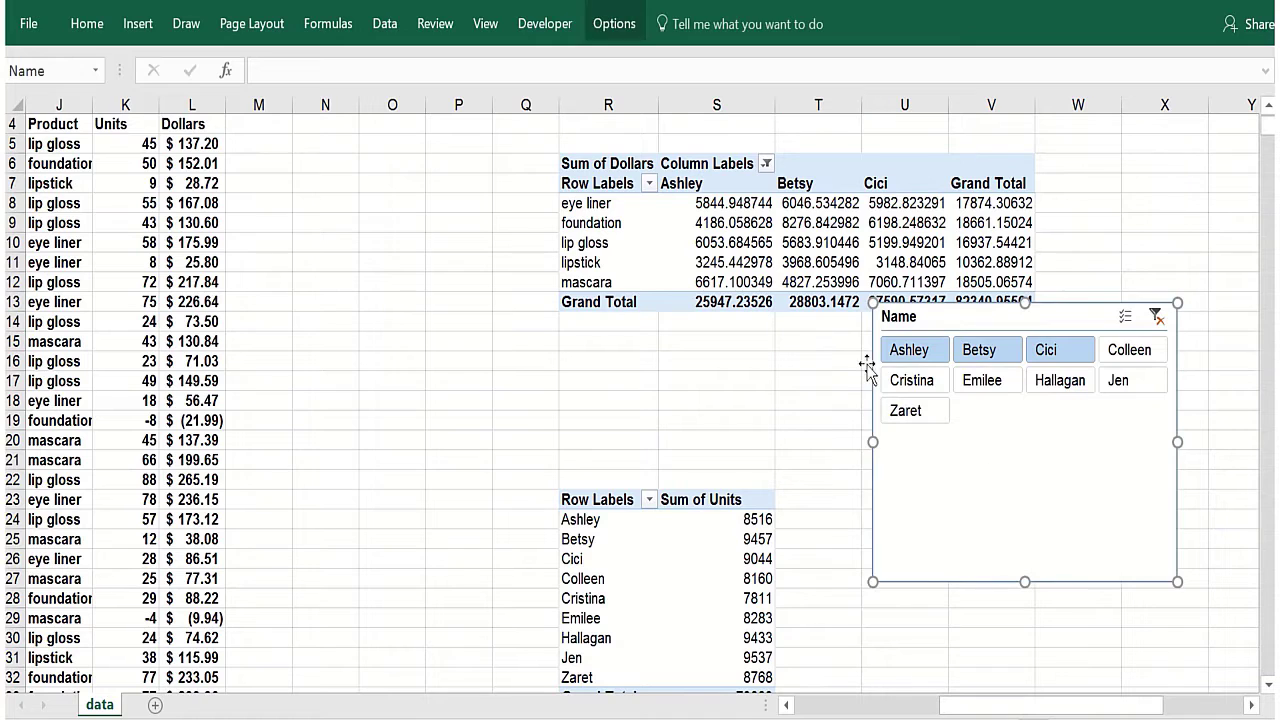
pyautogui.click(605, 8)
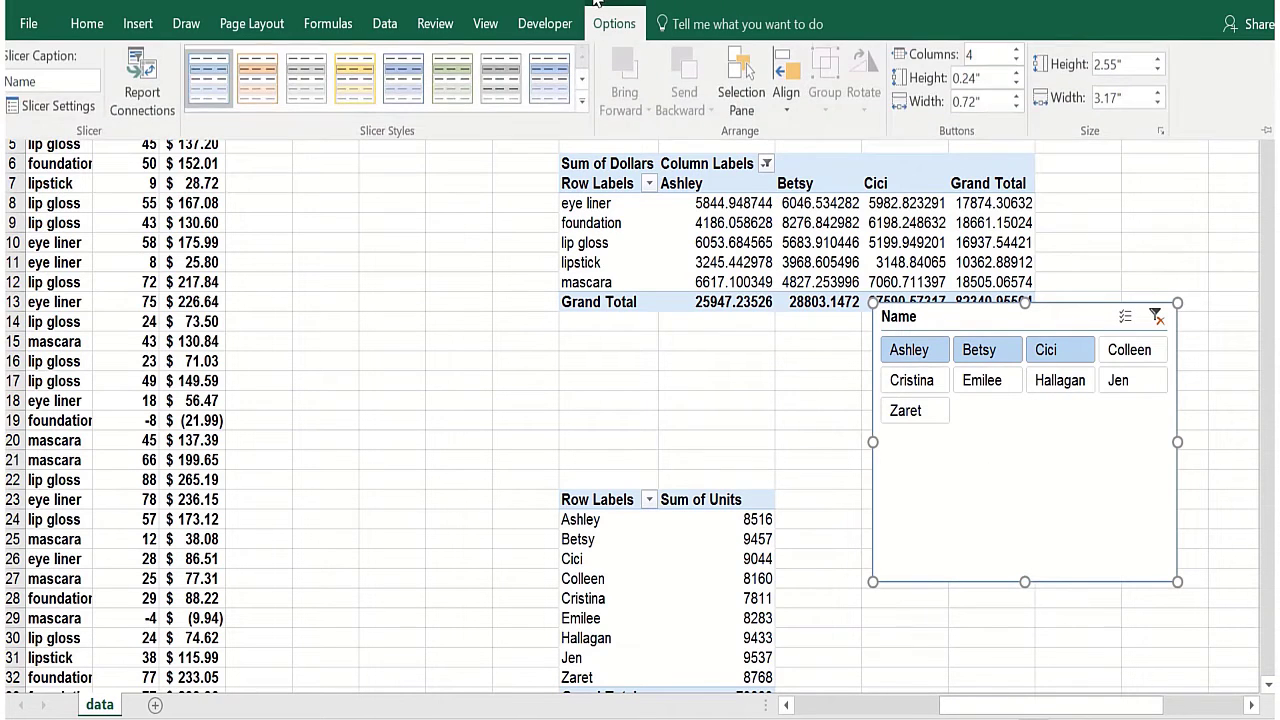
pyautogui.click(142, 102)
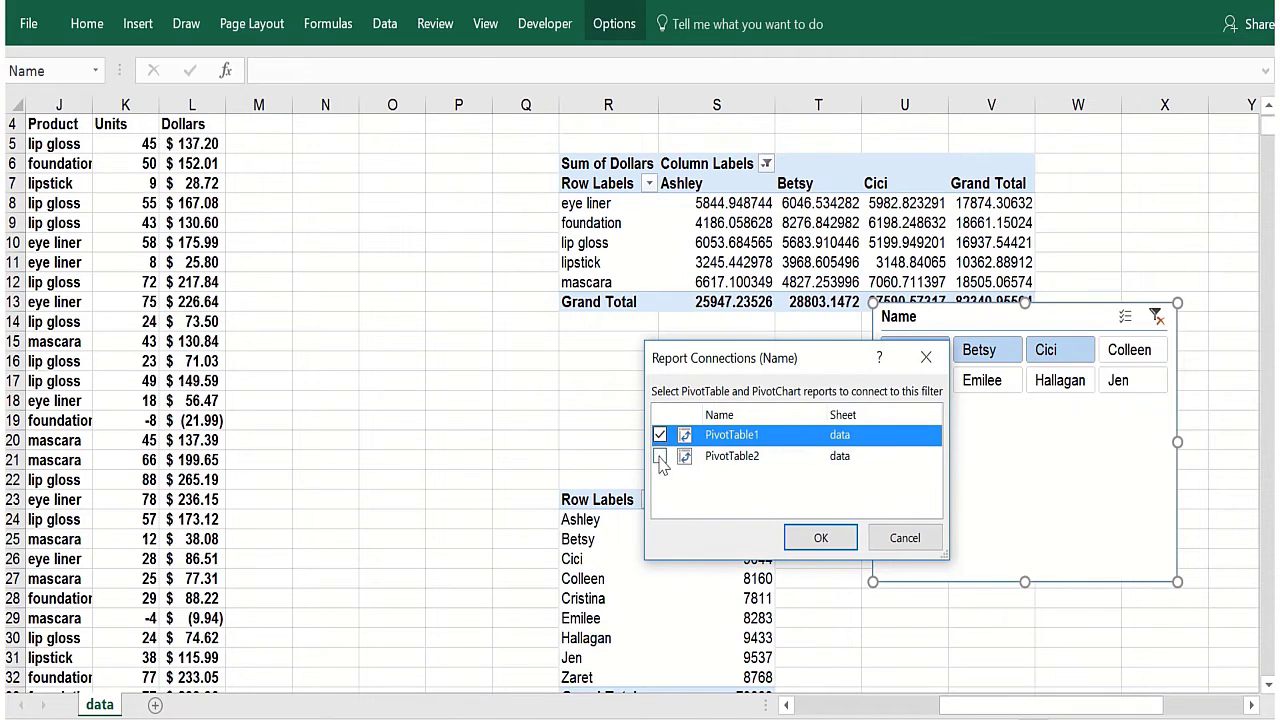
pyautogui.click(660, 459)
pyautogui.click(820, 538)
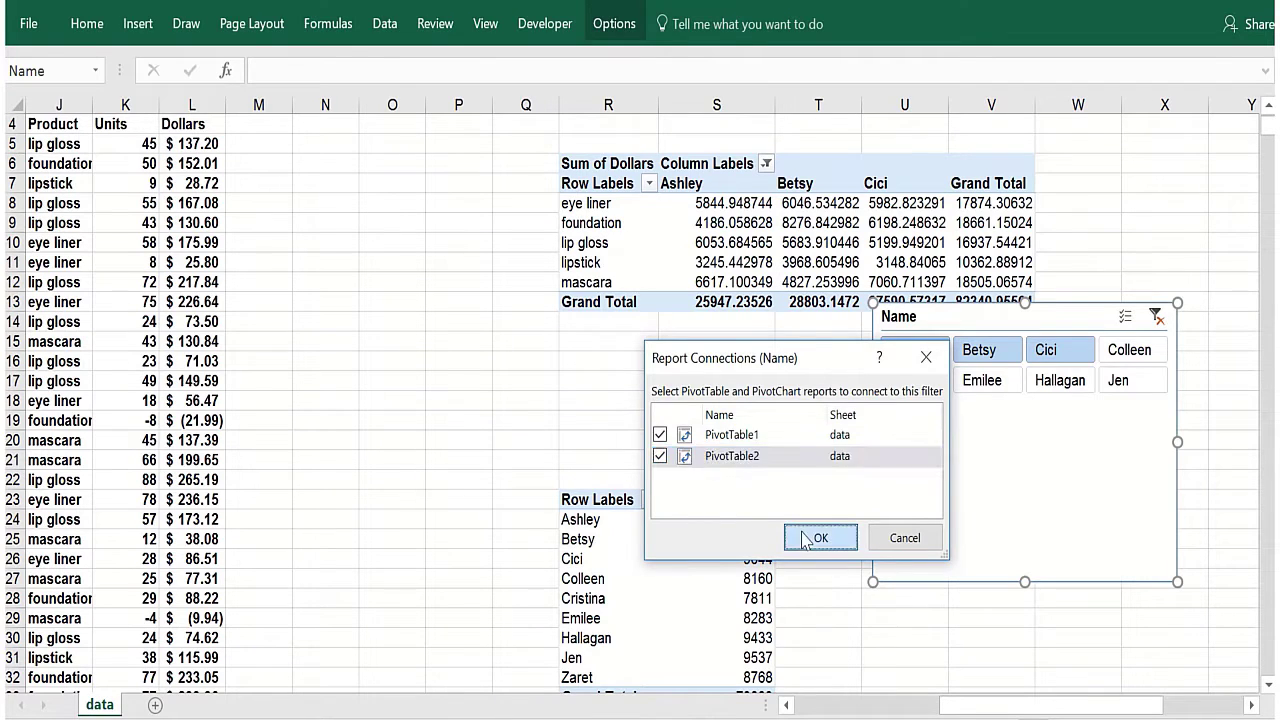
# Step: Filter both pivots at once to two chosen salespeople via the linked Name slicer
pyautogui.click(494, 421)
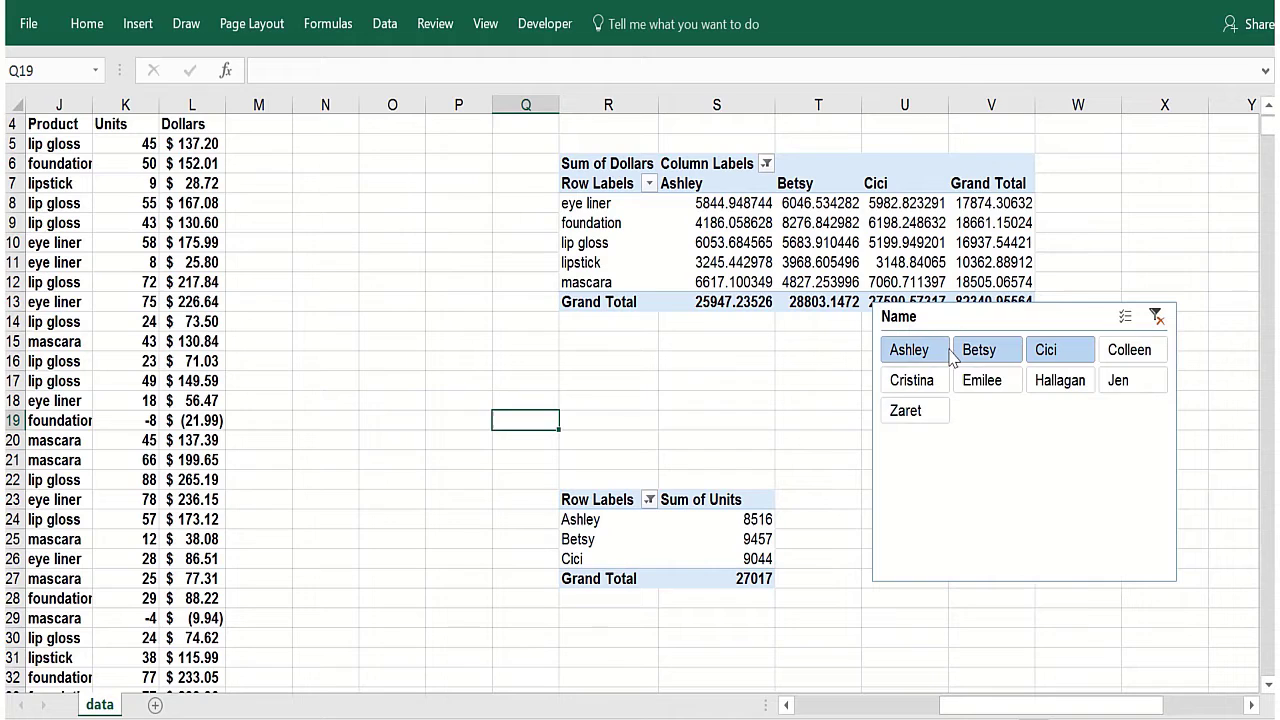
pyautogui.click(986, 388)
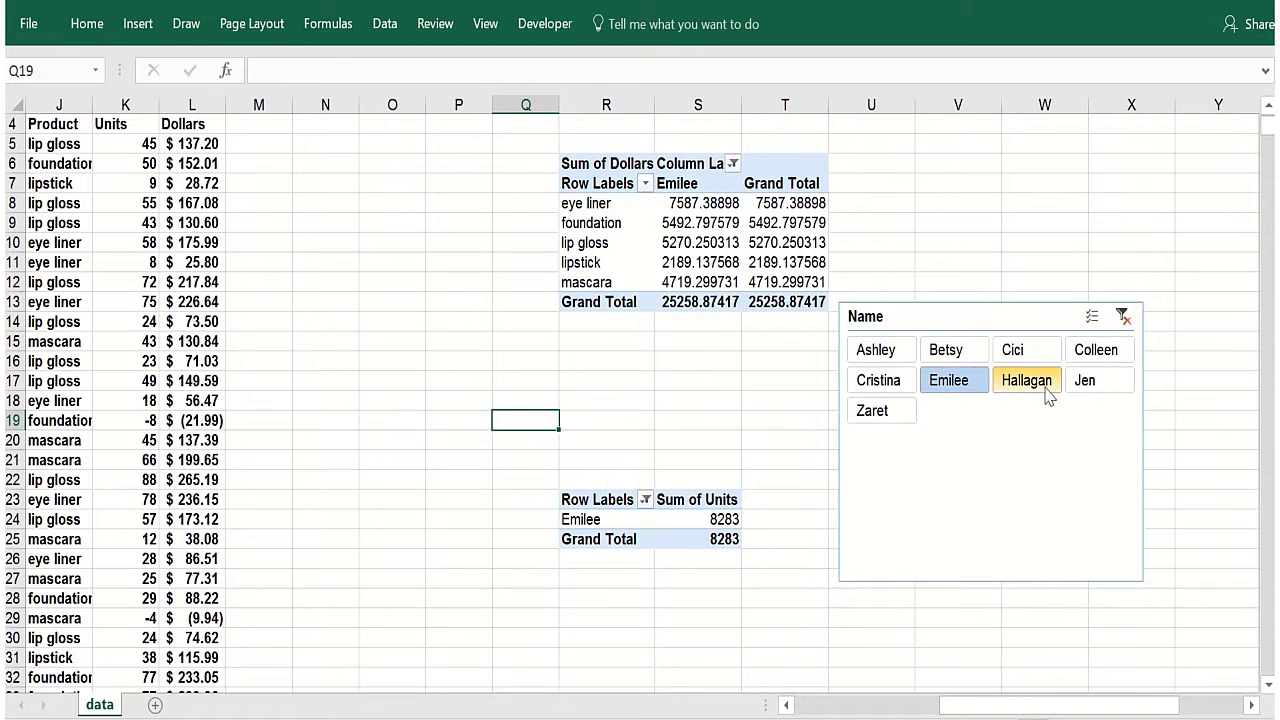
pyautogui.keyDown('ctrl'); pyautogui.click(1034, 393); pyautogui.keyUp('ctrl')
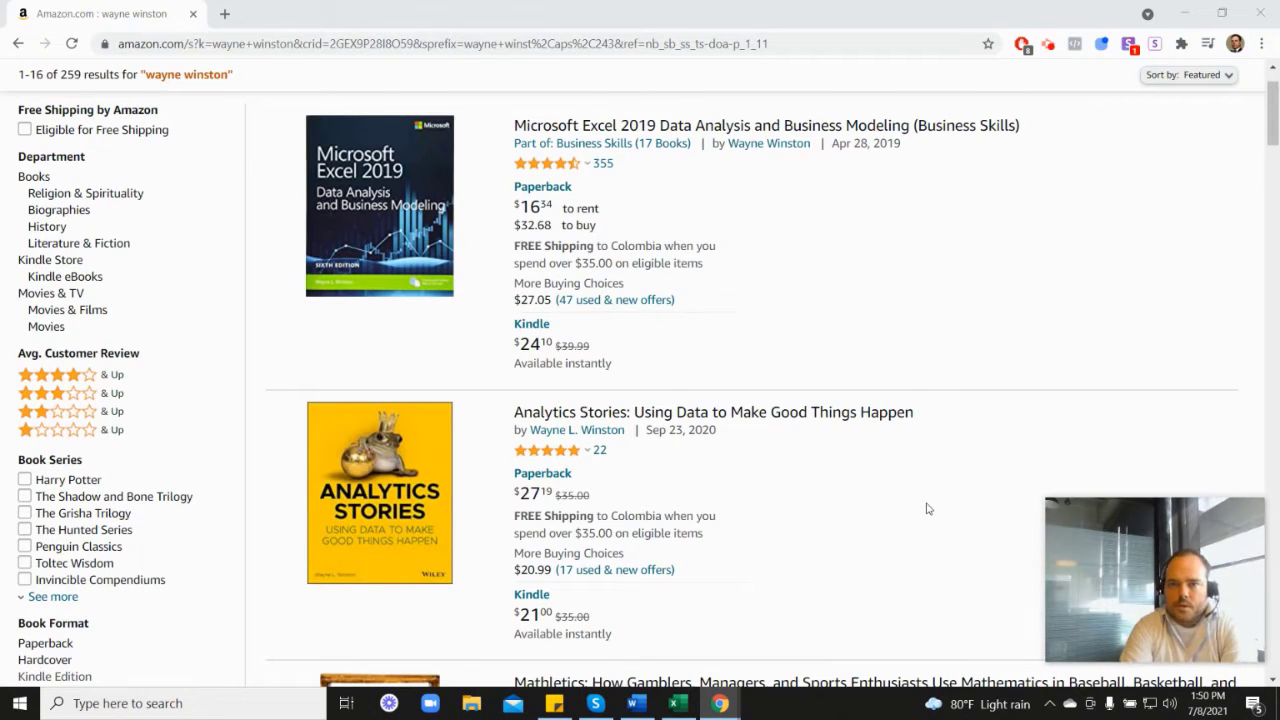
# Step: Scroll the Amazon results past Excel 2019 Data Analysis to Analytics Stories and Mathletics, then back up
pyautogui.moveTo(549, 172)
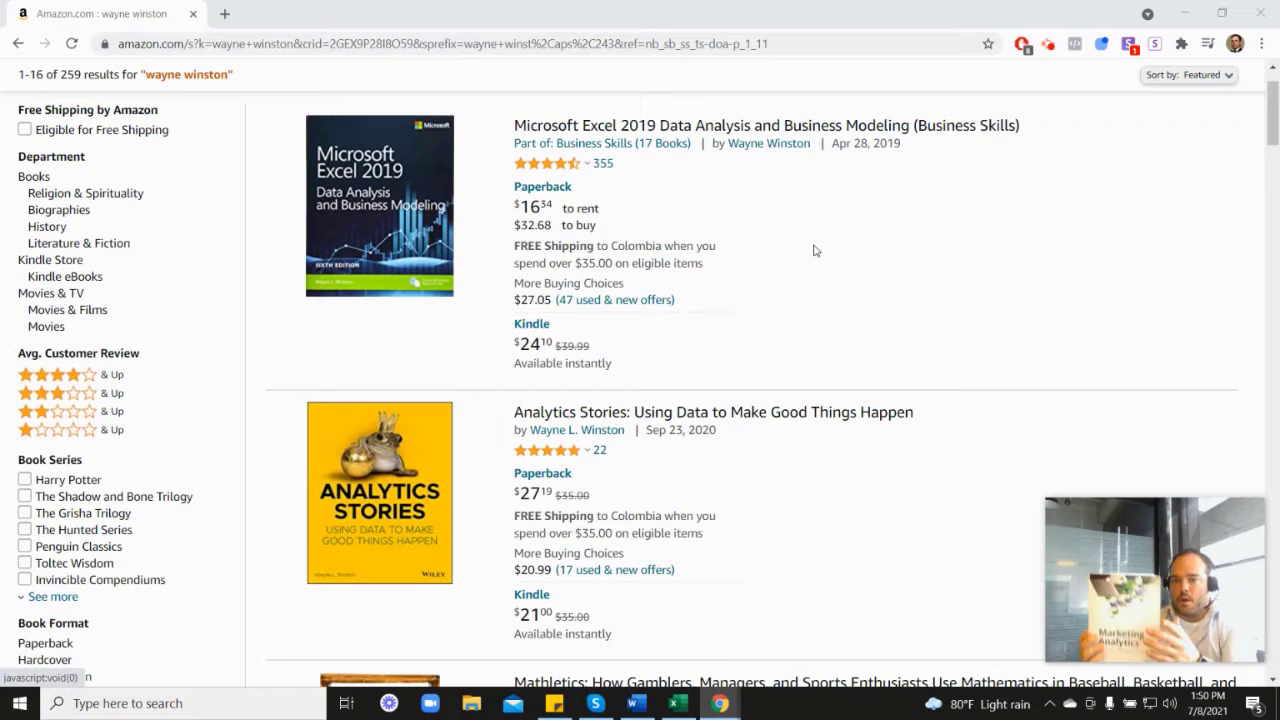
pyautogui.scroll(-7, 1181, 407)
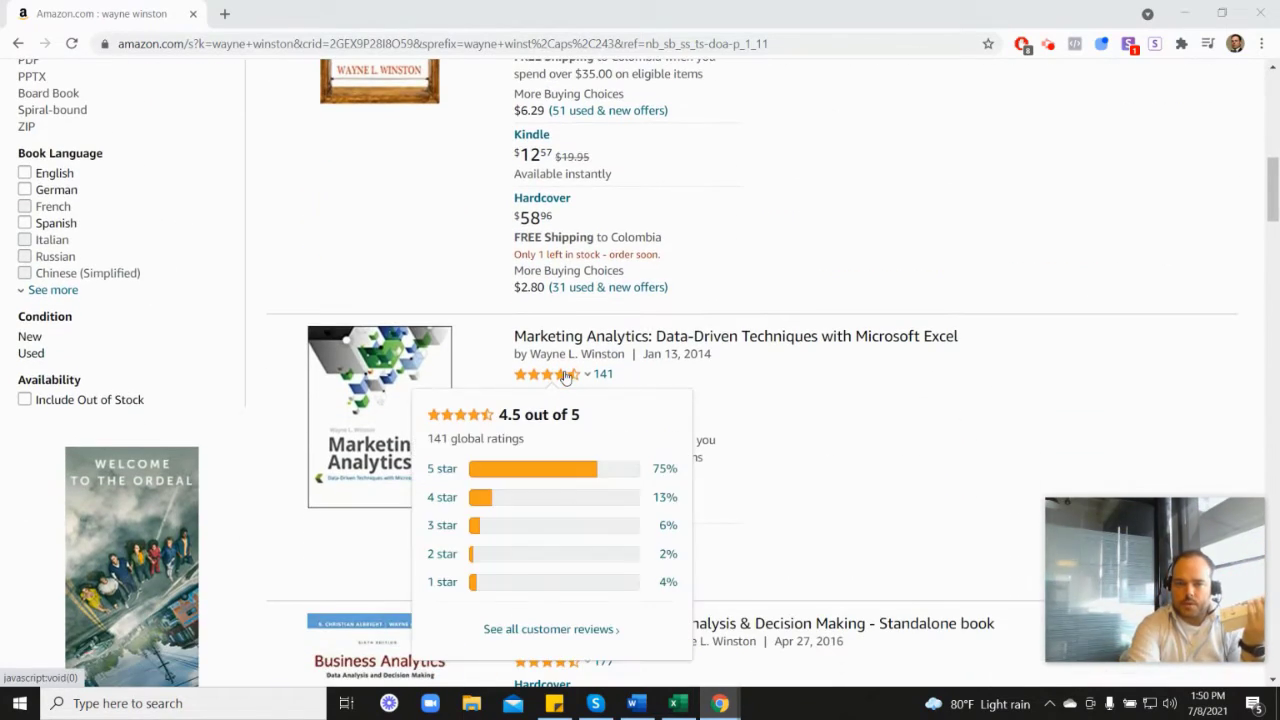
pyautogui.scroll(6, 745, 380)
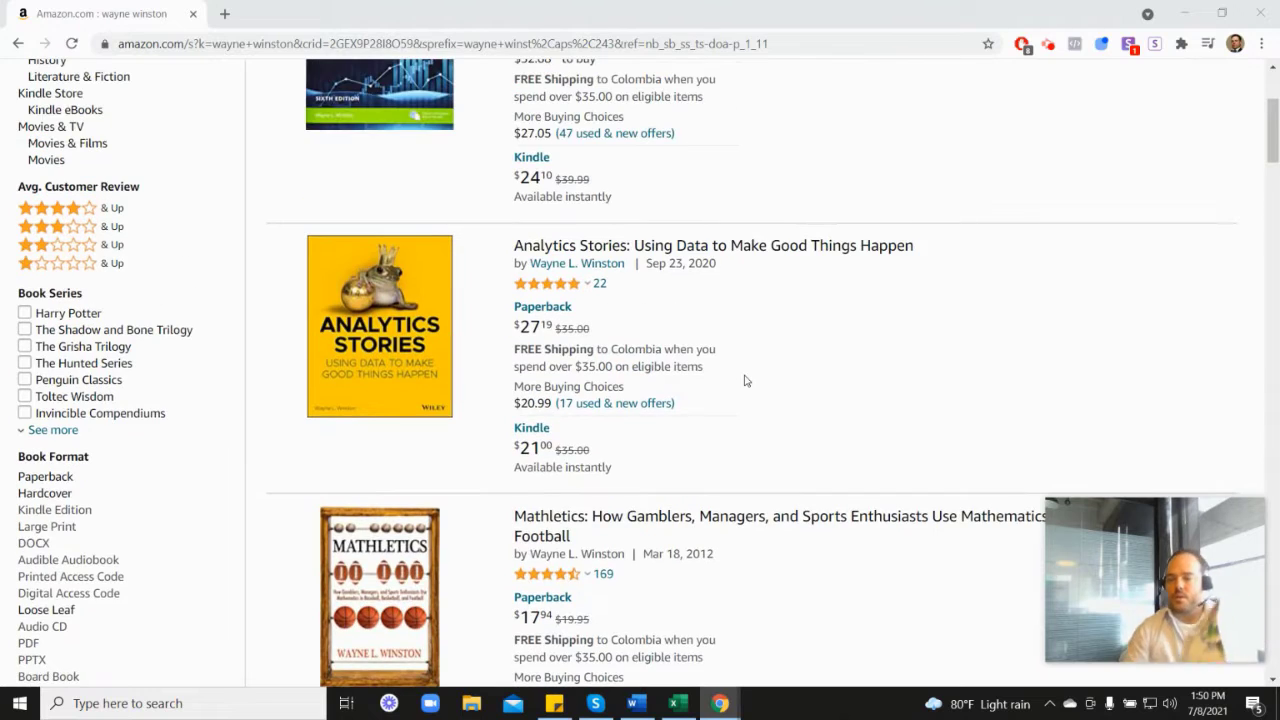